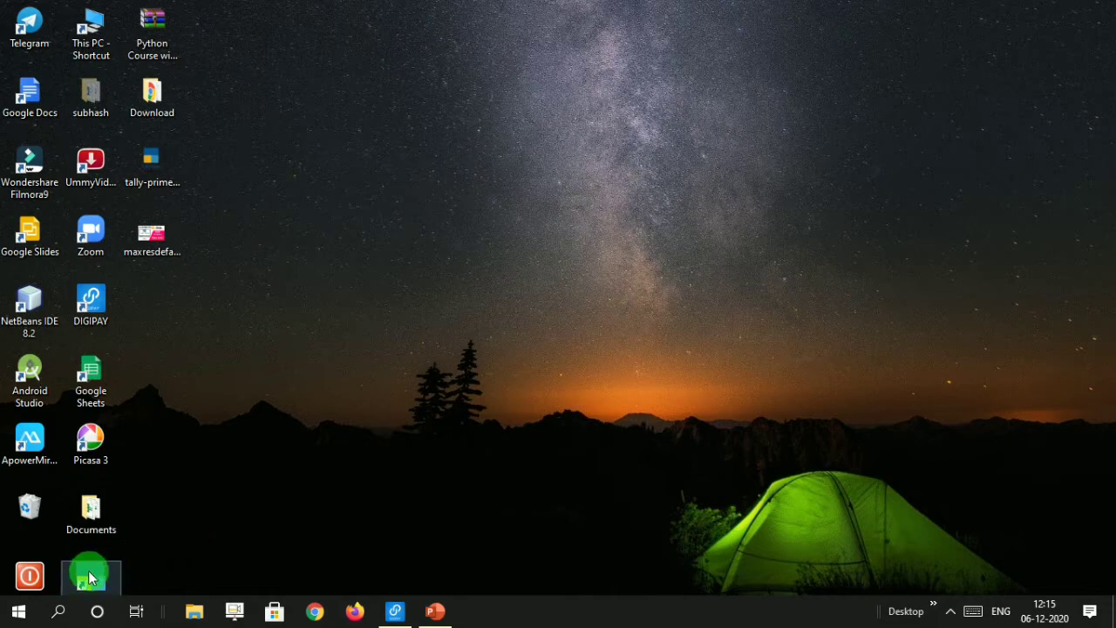
Launch TallyPrime from the installed programs and continue in Educational Mode.
{"action": "left_click", "coordinate": [24, 619]}
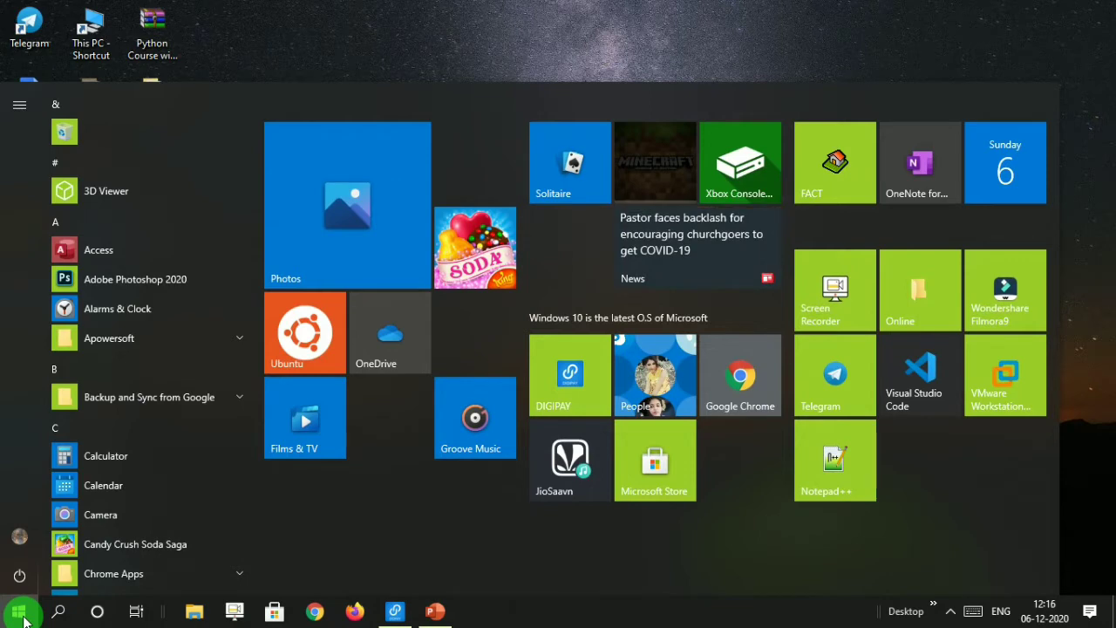
{"action": "scroll", "coordinate": [125, 479], "scroll_direction": "down", "scroll_amount": 3}
{"action": "scroll", "coordinate": [125, 478], "scroll_direction": "down", "scroll_amount": 15}
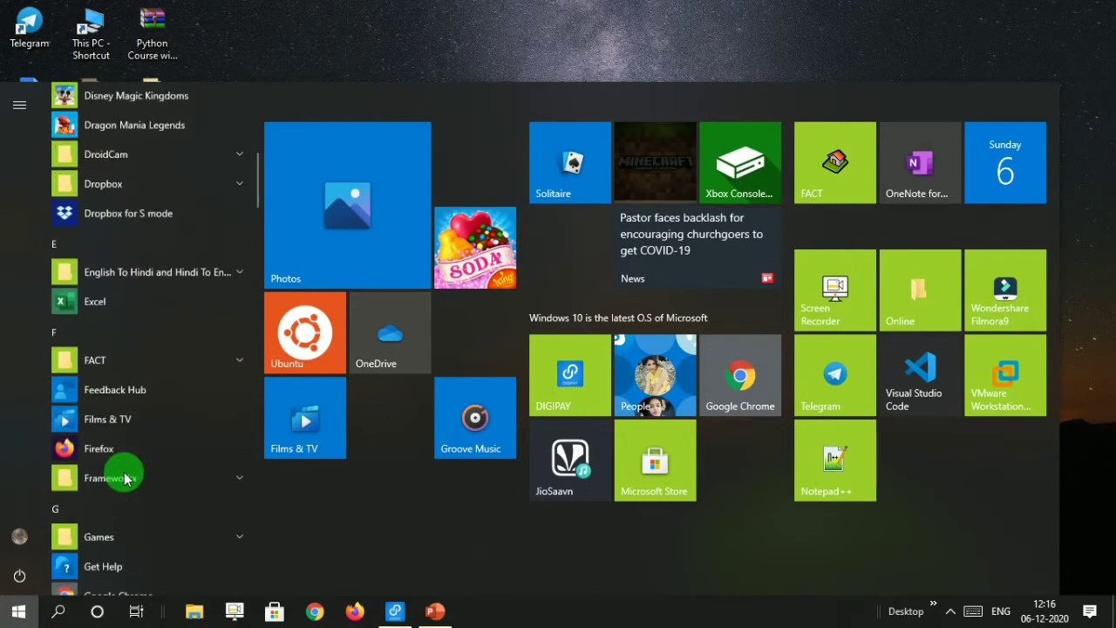
{"action": "scroll", "coordinate": [124, 478], "scroll_direction": "down", "scroll_amount": 15}
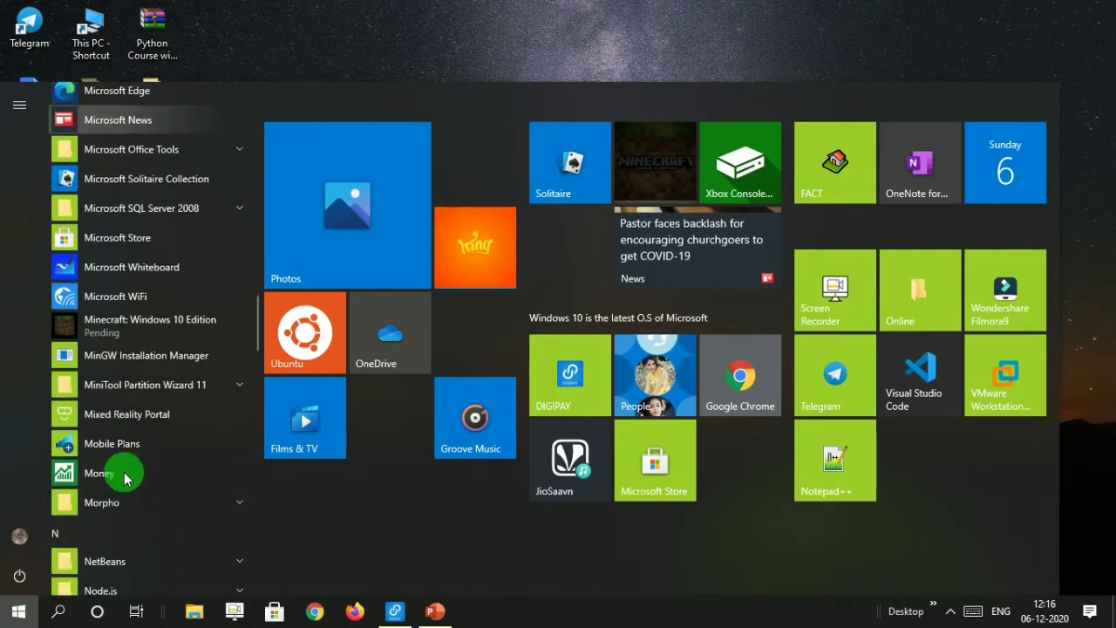
{"action": "scroll", "coordinate": [124, 478], "scroll_direction": "down", "scroll_amount": 8}
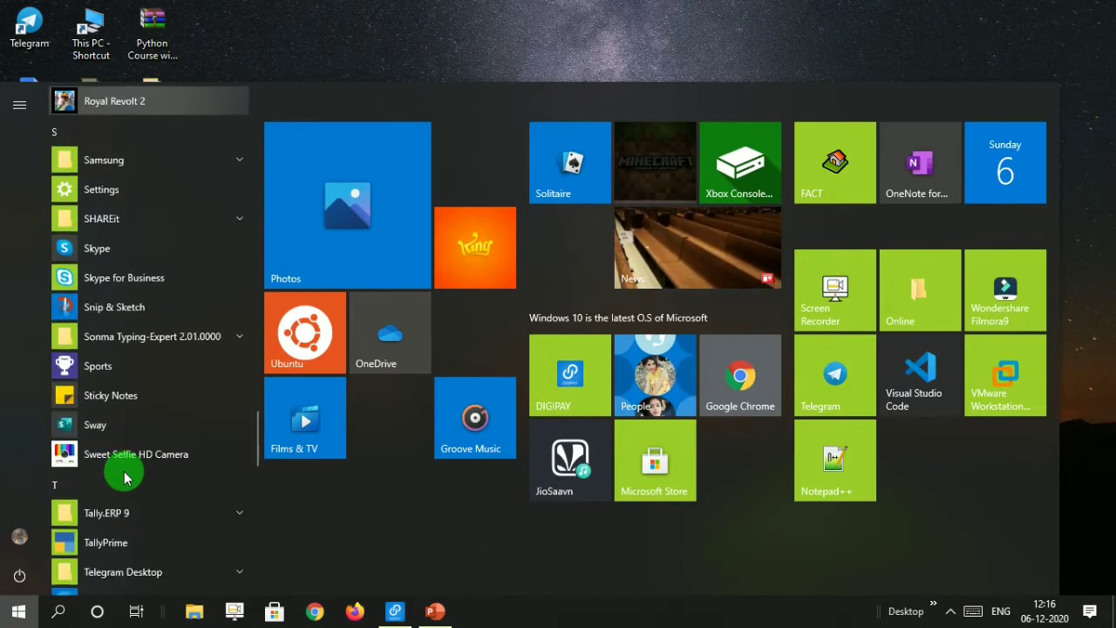
{"action": "scroll", "coordinate": [122, 476], "scroll_direction": "up", "scroll_amount": 3}
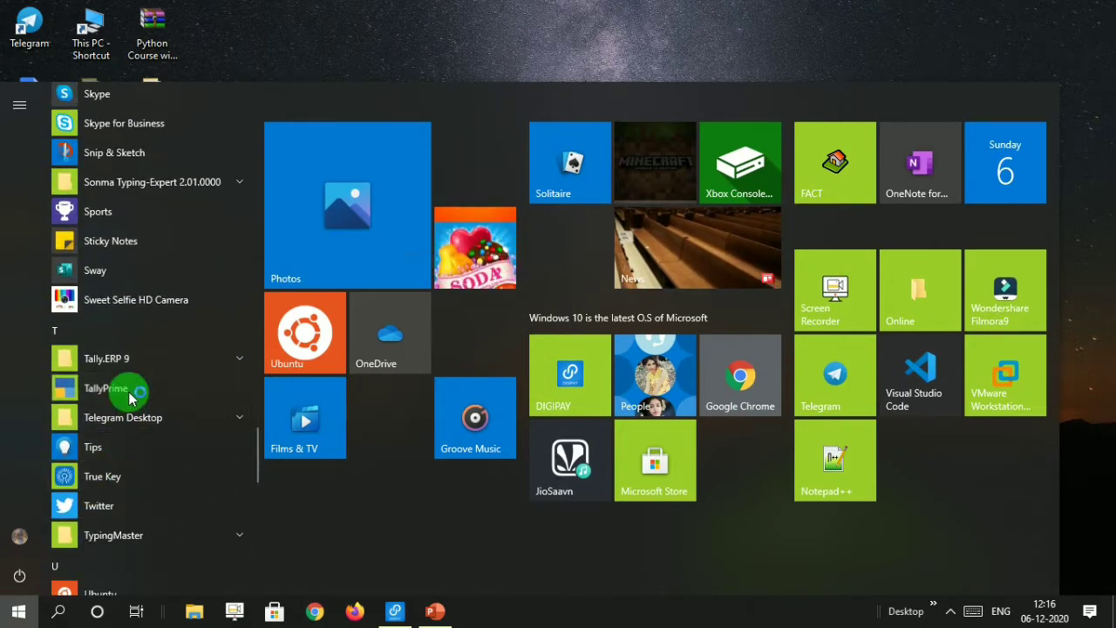
{"action": "left_click", "coordinate": [127, 389]}
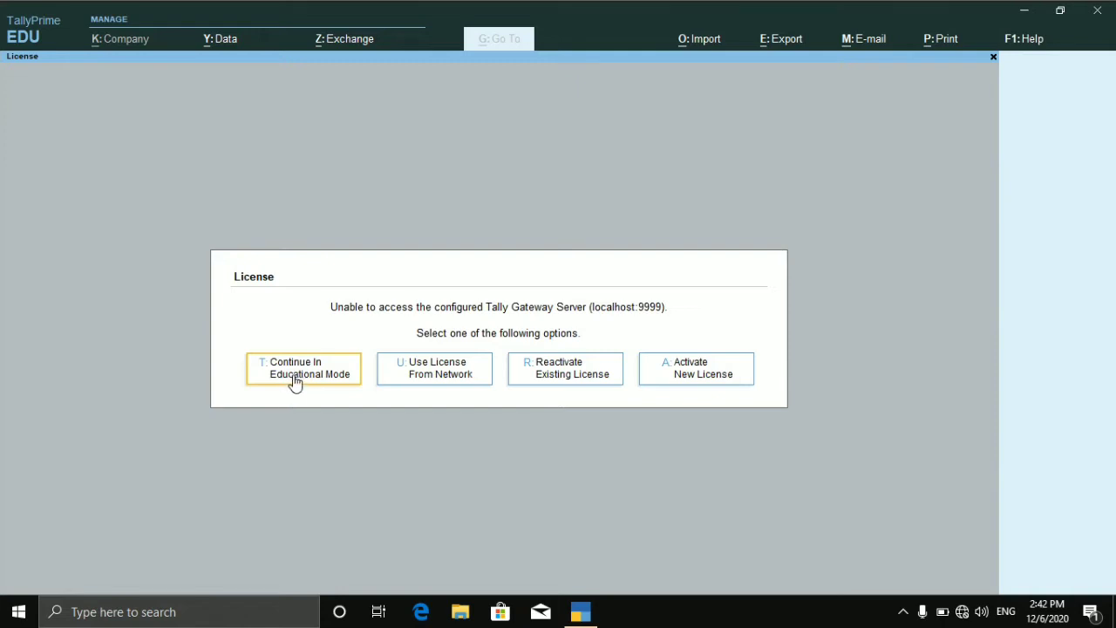
{"action": "left_click", "coordinate": [299, 373]}
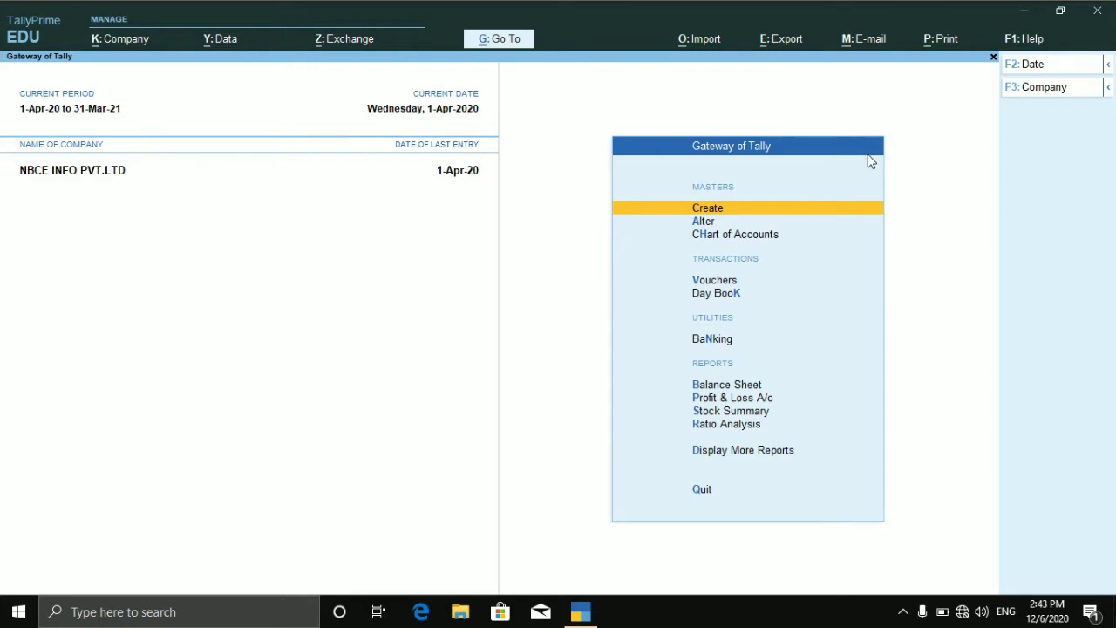
Open the list of companies and choose to create a new company.
{"action": "left_click", "coordinate": [712, 226]}
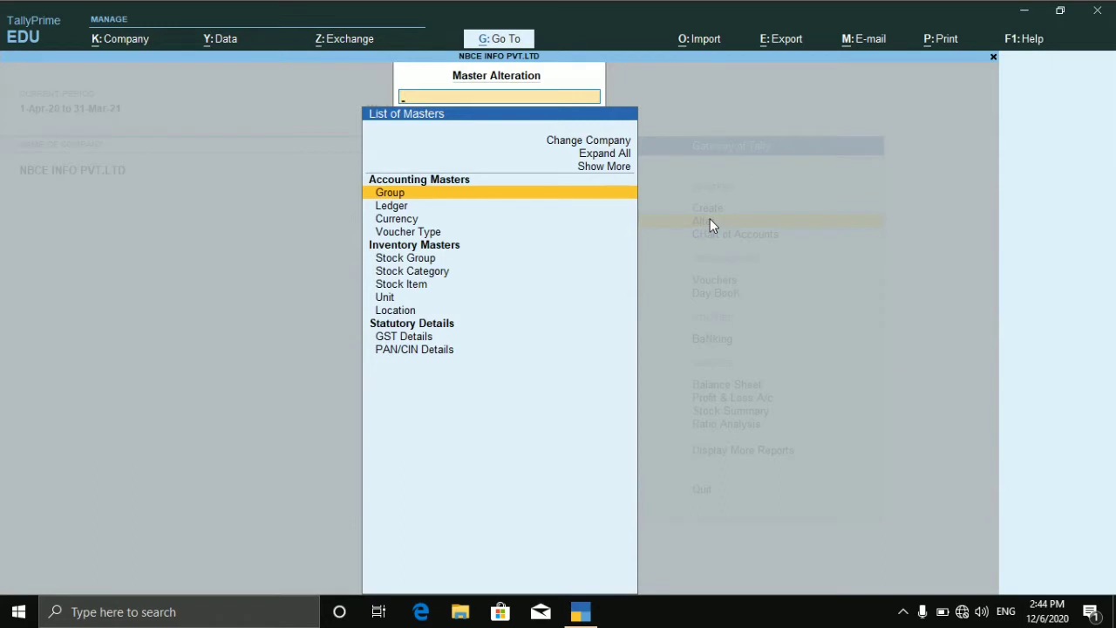
{"action": "key", "text": "Escape"}
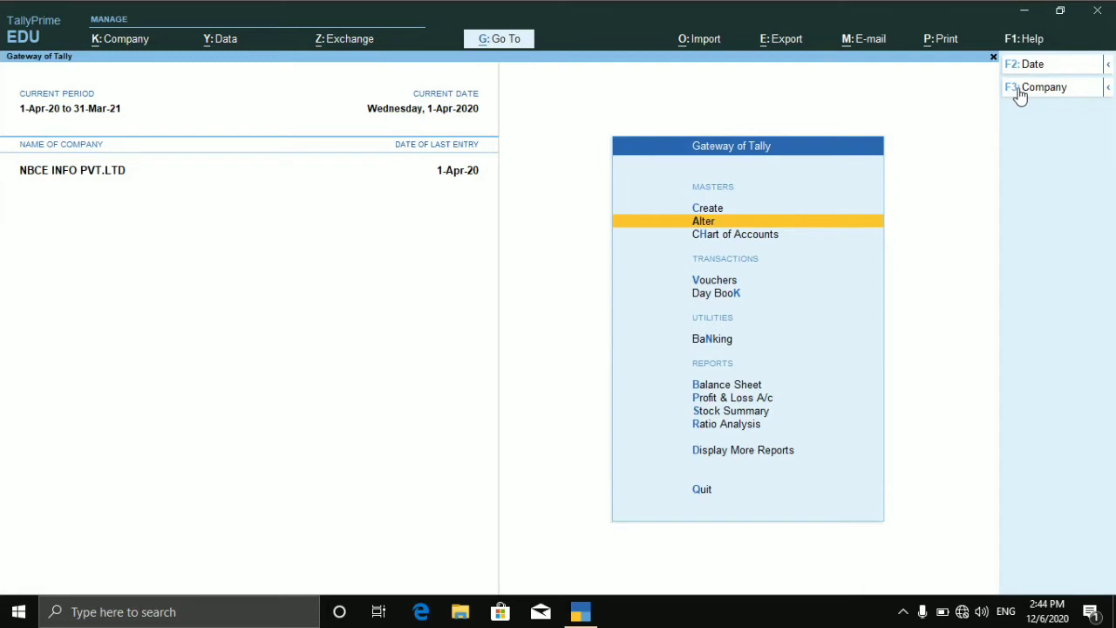
{"action": "left_click", "coordinate": [1045, 88]}
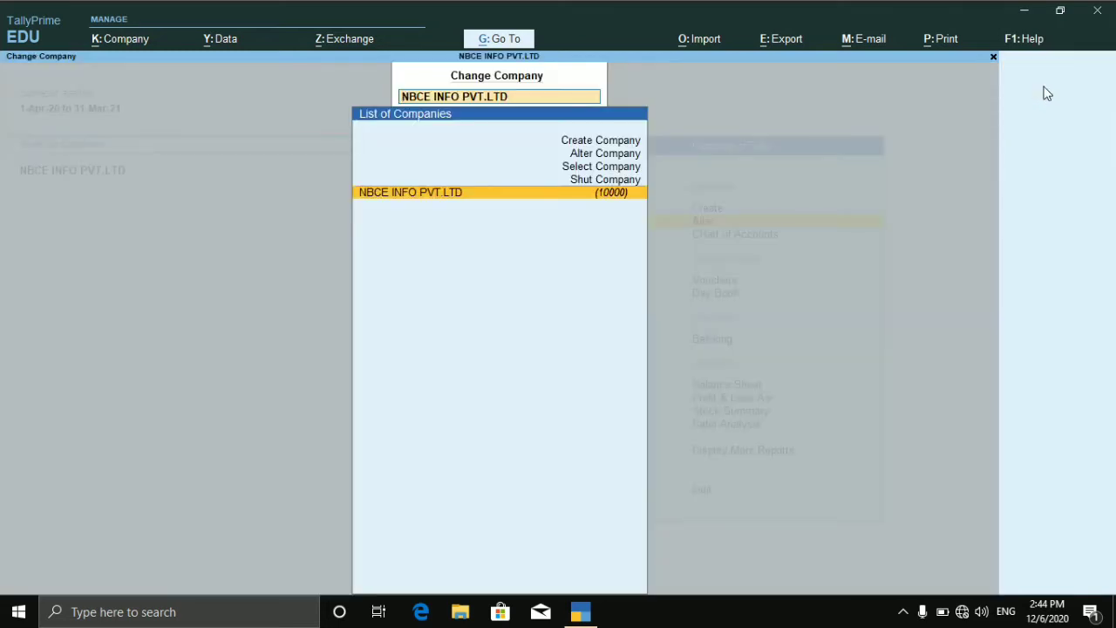
{"action": "key", "text": "Up"}
{"action": "key", "text": "Up"}
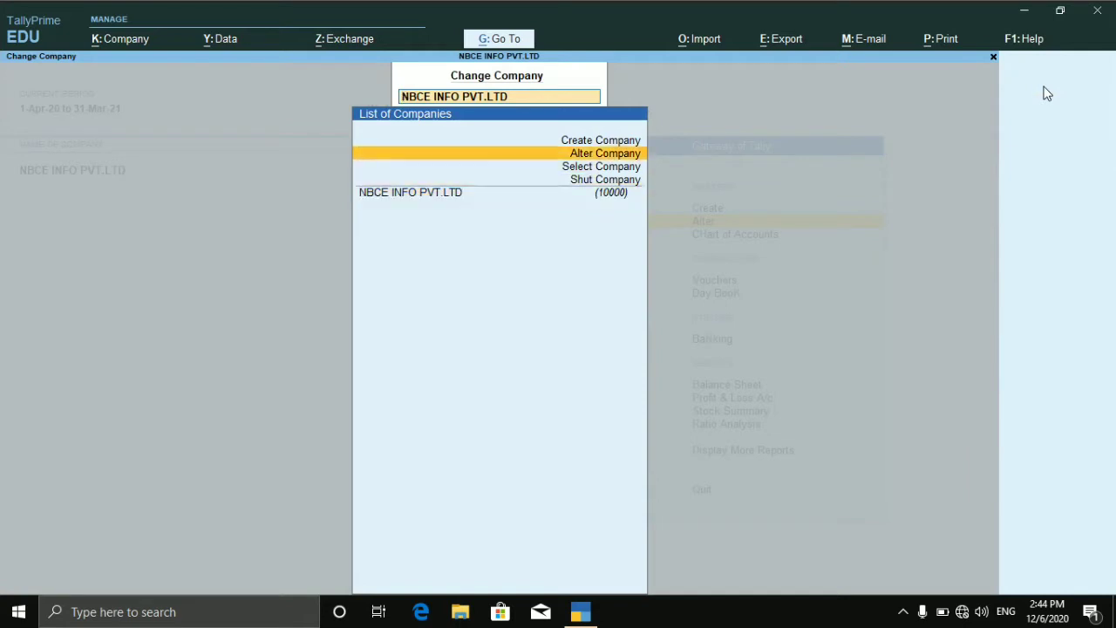
{"action": "key", "text": "Up"}
{"action": "key", "text": "Up"}
{"action": "key", "text": "Down"}
{"action": "key", "text": "Up"}
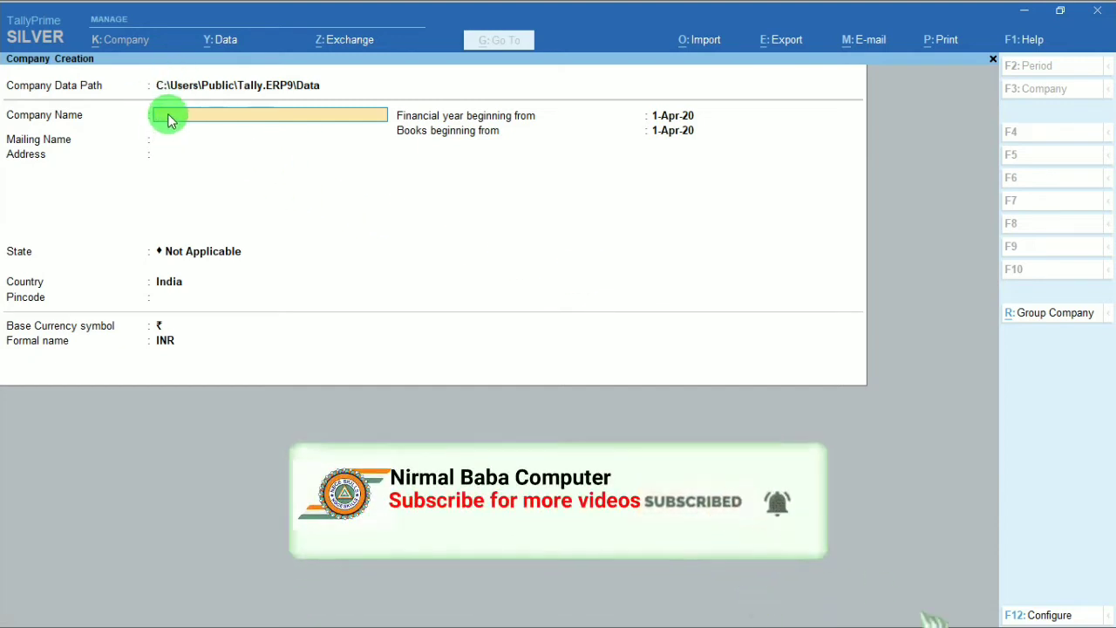
Name the company NBCE PVT LTD, keep the same mailing name and enter NEW DELHI as its address.
{"action": "type", "text": "NRCE"}
{"action": "type", "text": "PVT LTD"}
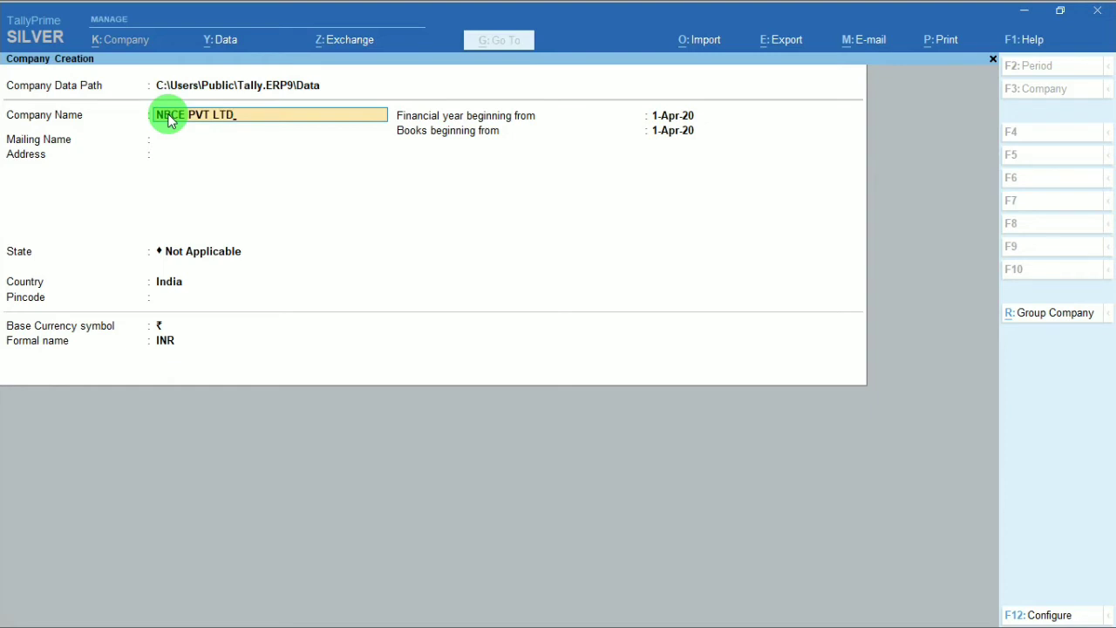
{"action": "key", "text": "Return"}
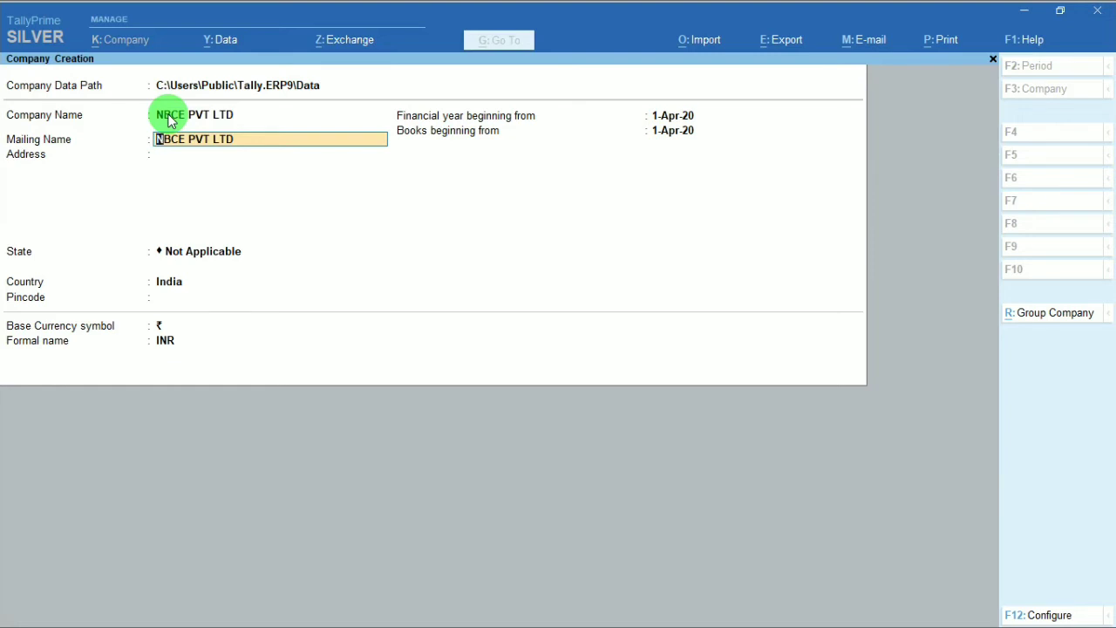
{"action": "key", "text": "Return"}
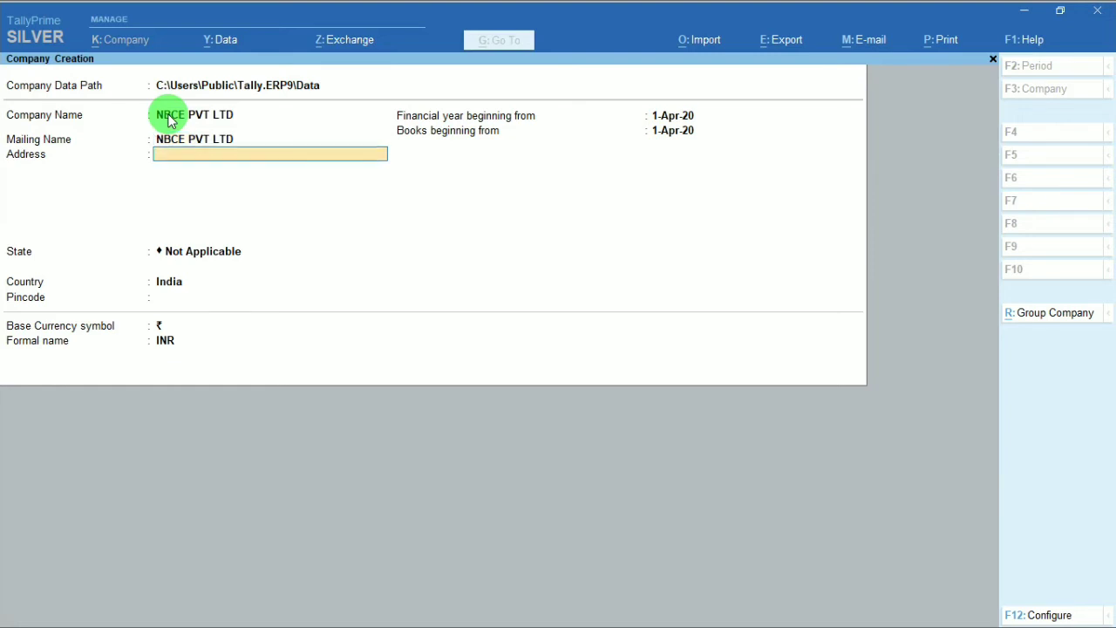
{"action": "type", "text": "NEW DELHI"}
{"action": "key", "text": "Return"}
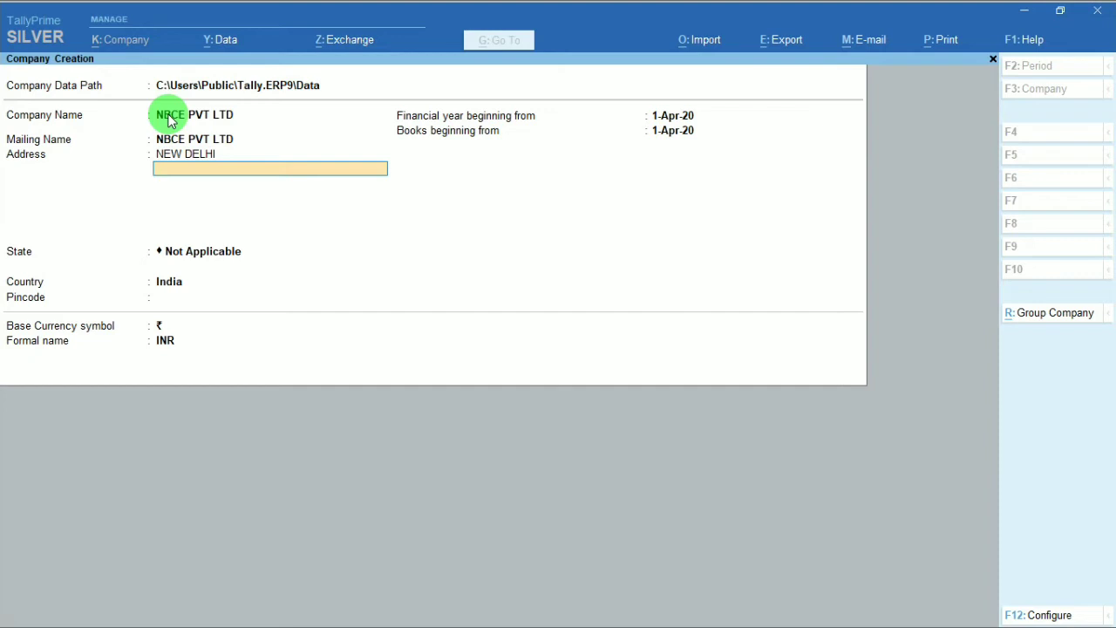
{"action": "key", "text": "Return"}
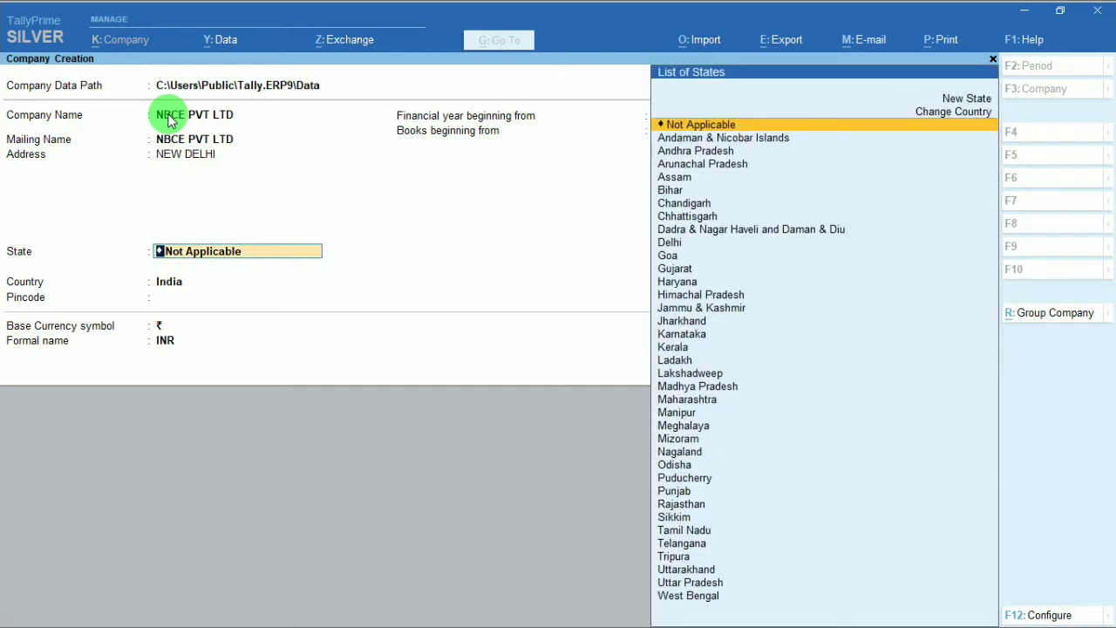
Set the company's state to Delhi.
{"action": "key", "text": "Down"}
{"action": "key", "text": "Down"}
{"action": "key", "text": "Down"}
{"action": "key", "text": "Down"}
{"action": "key", "text": "Down"}
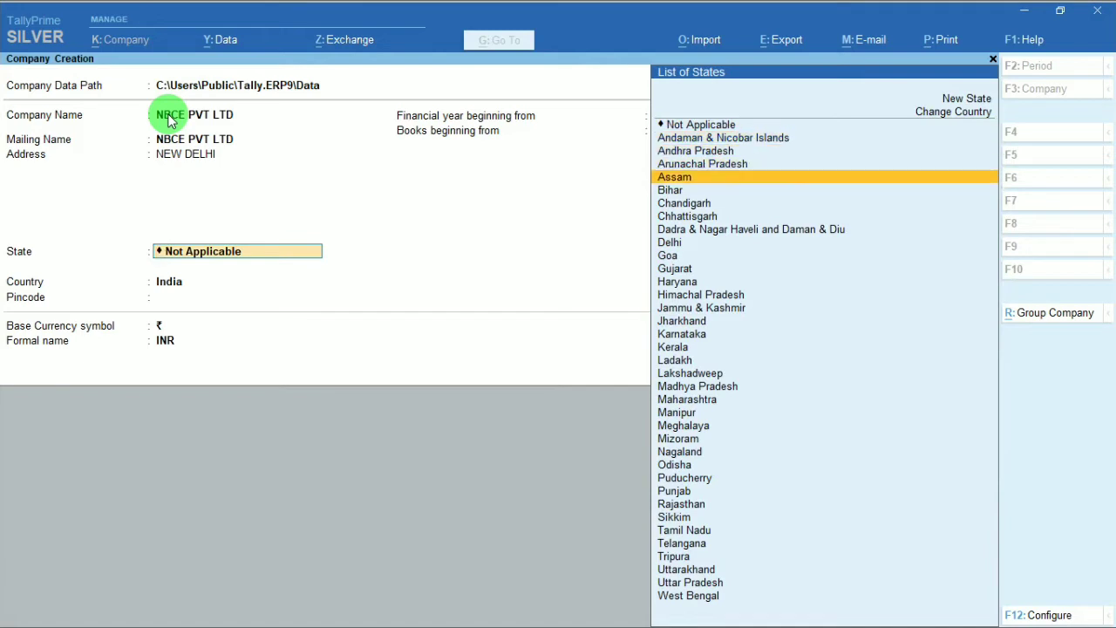
{"action": "key", "text": "Up"}
{"action": "key", "text": "Up"}
{"action": "key", "text": "Down"}
{"action": "key", "text": "Down"}
{"action": "key", "text": "Down"}
{"action": "key", "text": "Down"}
{"action": "key", "text": "Down"}
{"action": "key", "text": "Down"}
{"action": "key", "text": "Down"}
{"action": "key", "text": "Down"}
{"action": "key", "text": "Down"}
{"action": "key", "text": "Down"}
{"action": "key", "text": "Down"}
{"action": "key", "text": "Down"}
{"action": "key", "text": "Down"}
{"action": "key", "text": "Down"}
{"action": "key", "text": "Down"}
{"action": "key", "text": "Down"}
{"action": "key", "text": "Down"}
{"action": "key", "text": "Down"}
{"action": "key", "text": "Down"}
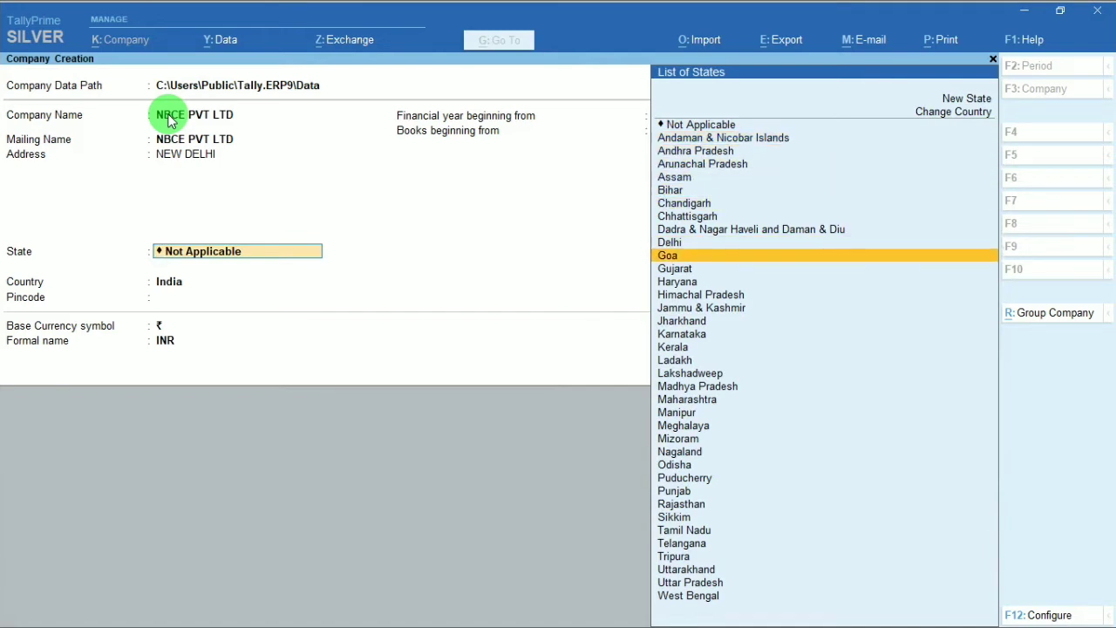
{"action": "key", "text": "Down"}
{"action": "key", "text": "Down"}
{"action": "key", "text": "Down"}
{"action": "key", "text": "Down"}
{"action": "key", "text": "Down"}
{"action": "key", "text": "Down"}
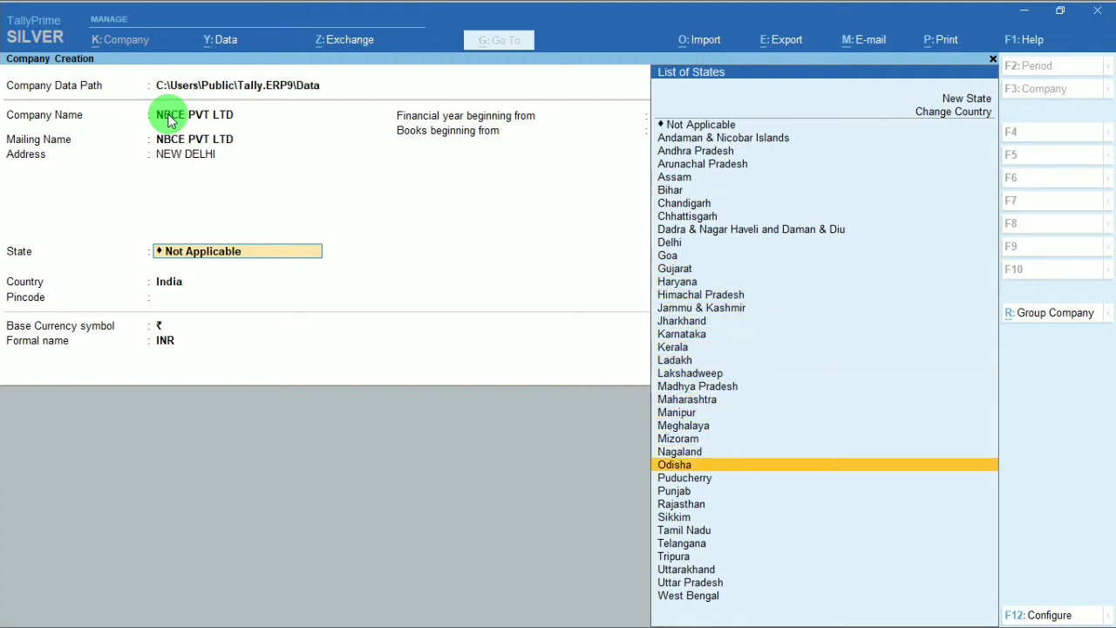
{"action": "key", "text": "Up"}
{"action": "key", "text": "Up"}
{"action": "key", "text": "Up"}
{"action": "key", "text": "Up"}
{"action": "key", "text": "Up"}
{"action": "key", "text": "Up"}
{"action": "key", "text": "Up"}
{"action": "key", "text": "Up"}
{"action": "key", "text": "Up"}
{"action": "key", "text": "Up"}
{"action": "key", "text": "Up"}
{"action": "key", "text": "Up"}
{"action": "key", "text": "Down"}
{"action": "key", "text": "Down"}
{"action": "key", "text": "Down"}
{"action": "key", "text": "Down"}
{"action": "key", "text": "Down"}
{"action": "key", "text": "Down"}
{"action": "key", "text": "Down"}
{"action": "key", "text": "Down"}
{"action": "key", "text": "Down"}
{"action": "key", "text": "Down"}
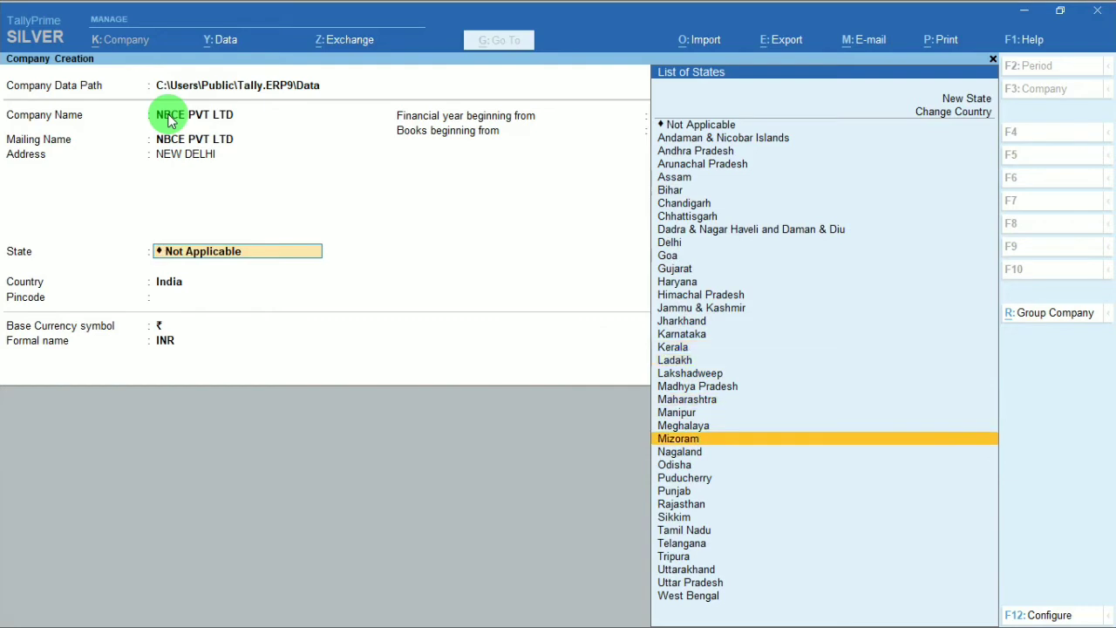
{"action": "key", "text": "Up"}
{"action": "key", "text": "Up"}
{"action": "key", "text": "Up"}
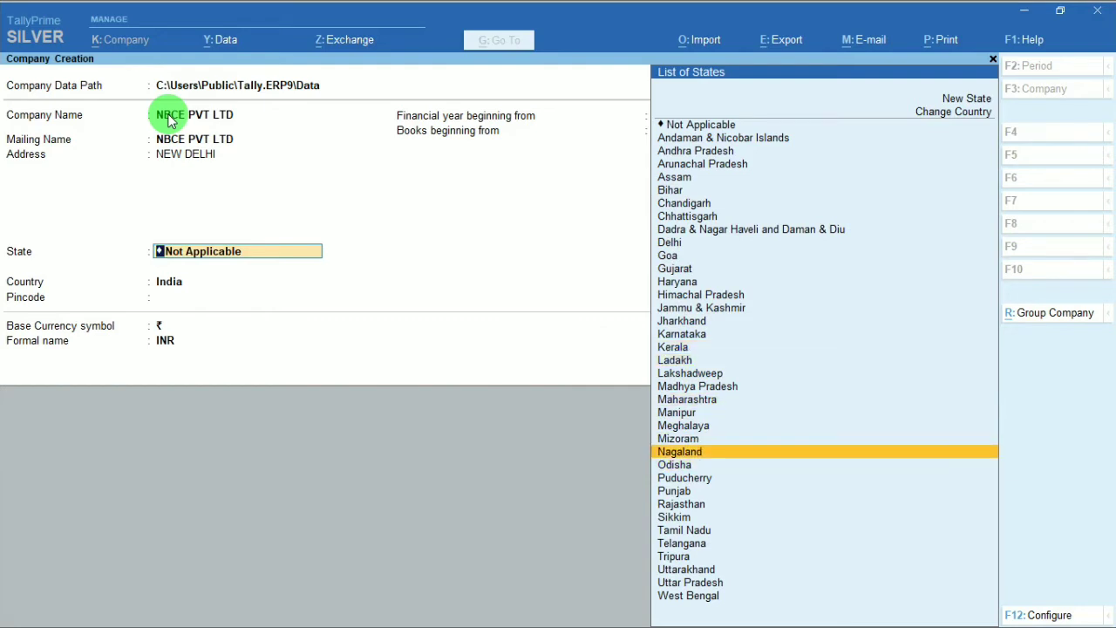
{"action": "key", "text": "Down"}
{"action": "key", "text": "Up"}
{"action": "key", "text": "Up"}
{"action": "key", "text": "Up"}
{"action": "key", "text": "Up"}
{"action": "key", "text": "Up"}
{"action": "key", "text": "Up"}
{"action": "key", "text": "Up"}
{"action": "key", "text": "Up"}
{"action": "key", "text": "Up"}
{"action": "key", "text": "Up"}
{"action": "key", "text": "Up"}
{"action": "key", "text": "Up"}
{"action": "key", "text": "Up"}
{"action": "key", "text": "Up"}
{"action": "key", "text": "Up"}
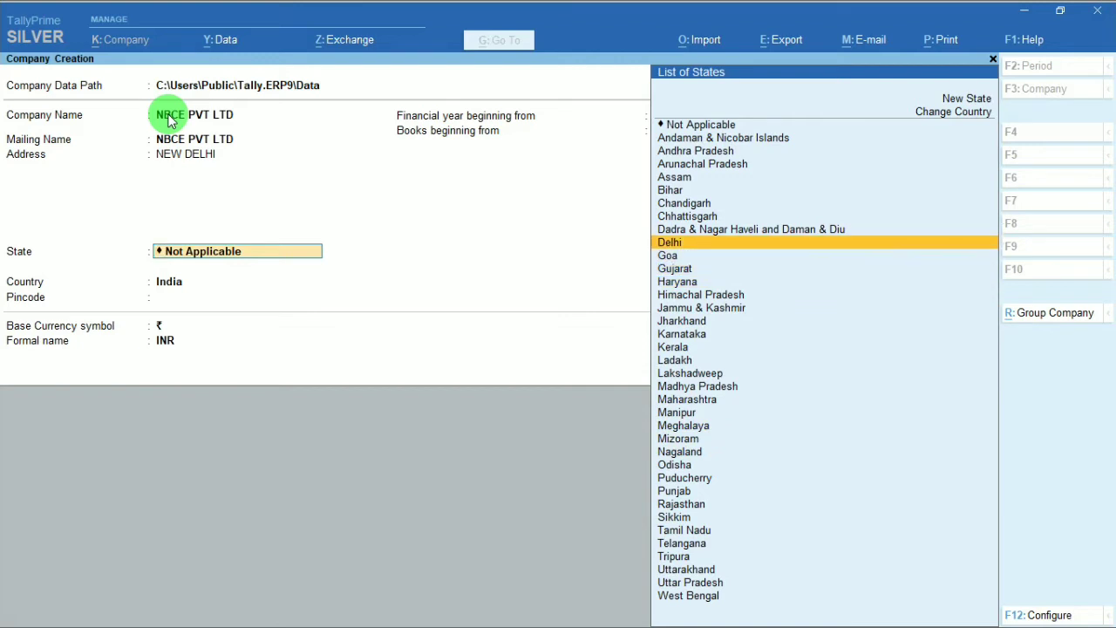
{"action": "key", "text": "Return"}
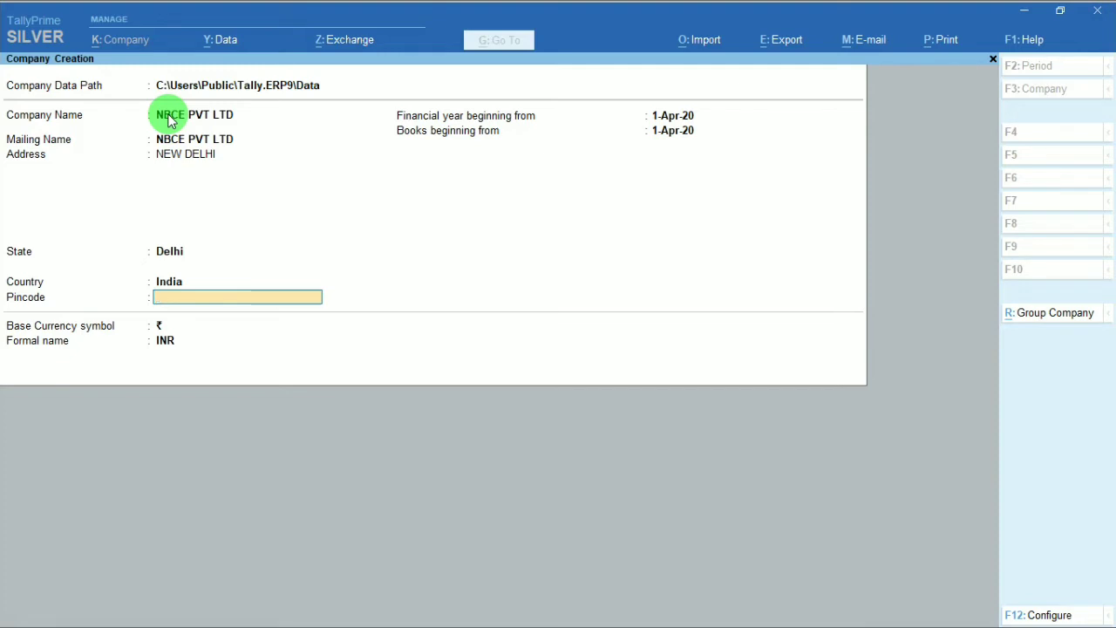
Enter the company's pincode and keep 1-Apr-20 as the beginning of the financial year.
{"action": "type", "text": "10006"}
{"action": "key", "text": "Return"}
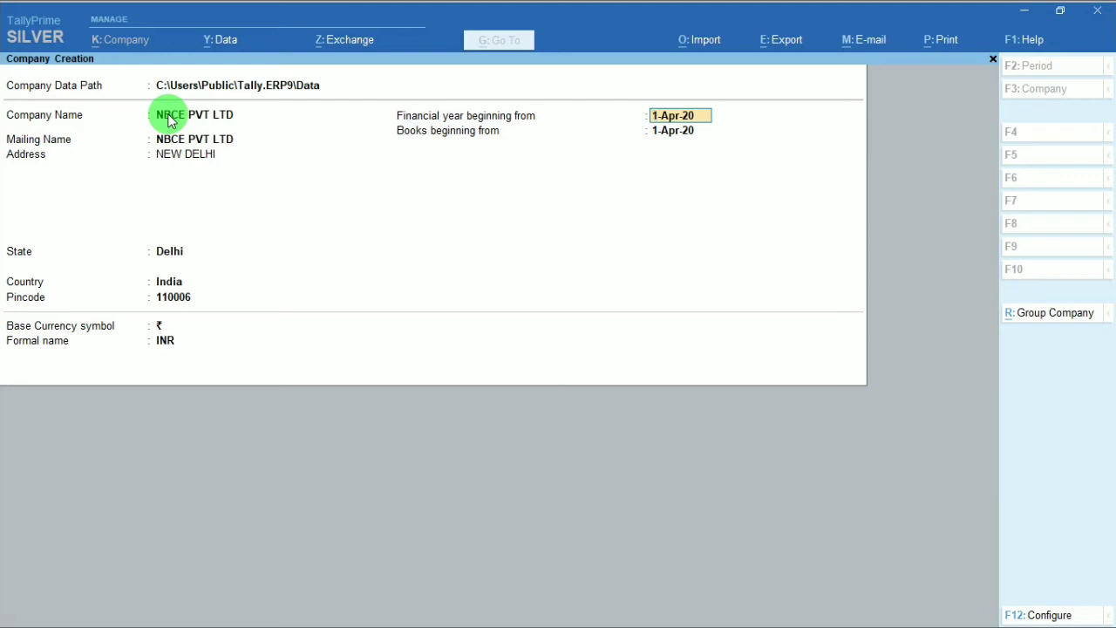
{"action": "key", "text": "Return"}
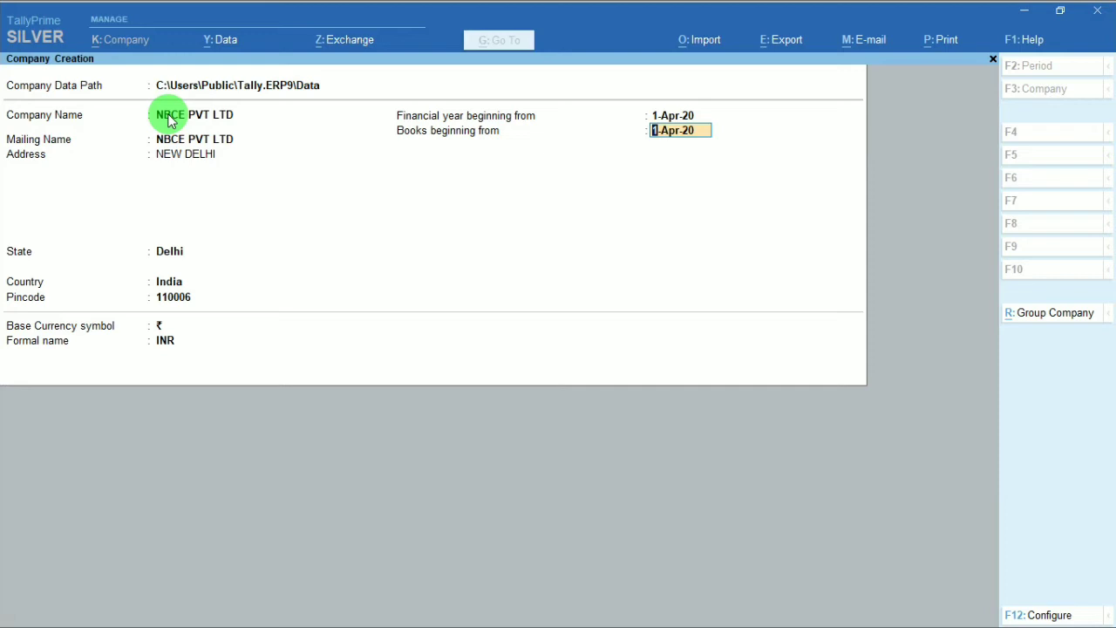
Configure the company form to include contact details, TallyVault password, user access control and additional base currency details.
{"action": "key", "text": "Return"}
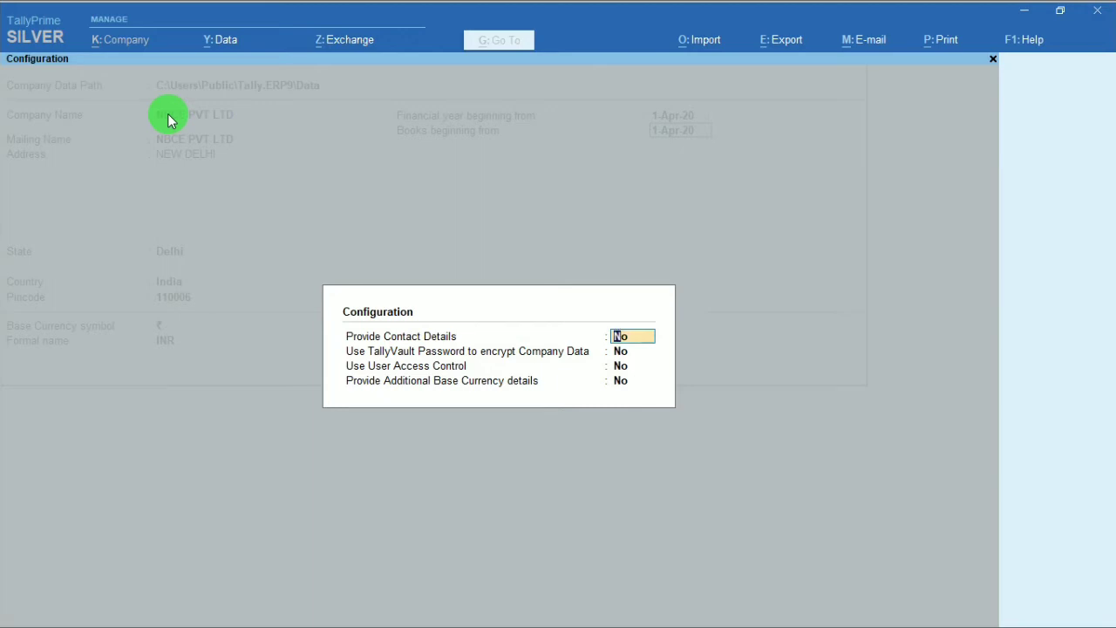
{"action": "type", "text": "y"}
{"action": "key", "text": "Return"}
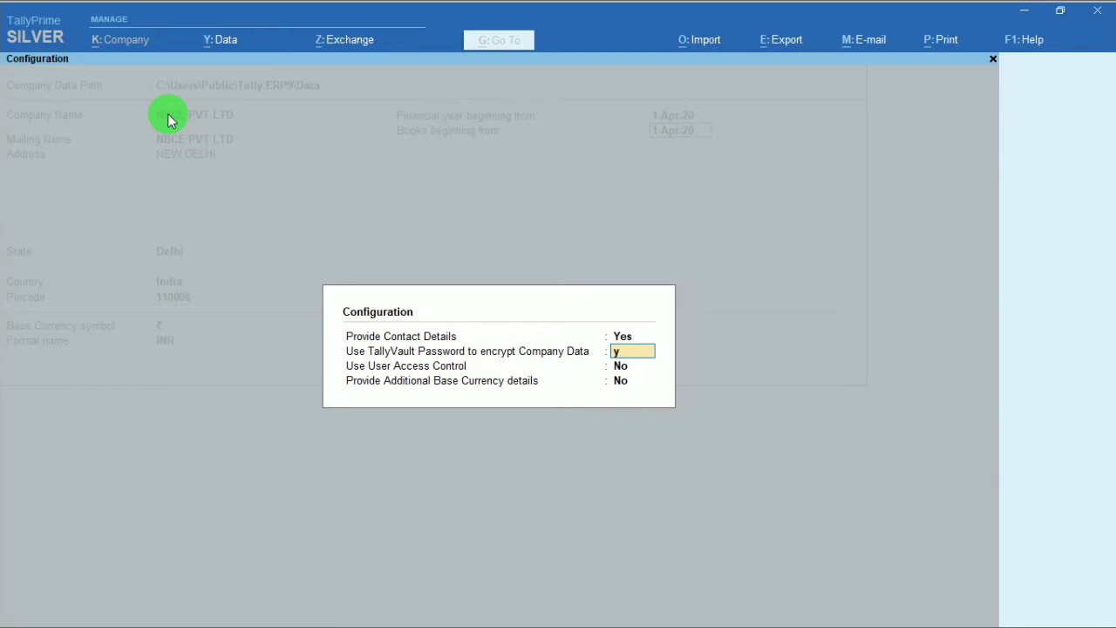
{"action": "key", "text": "Return"}
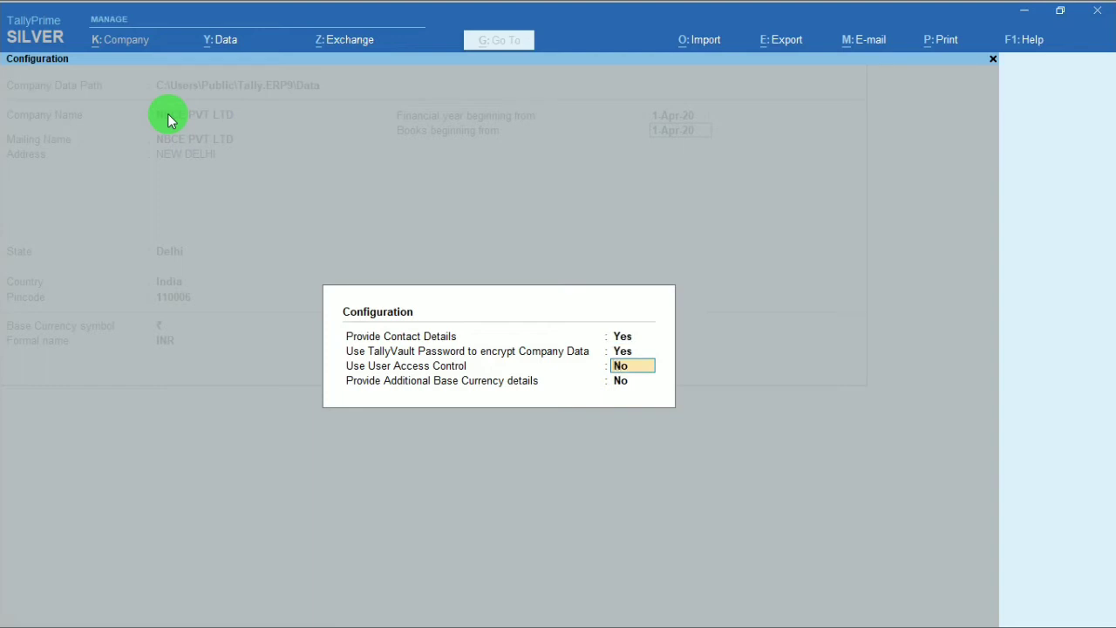
{"action": "type", "text": "y"}
{"action": "key", "text": "Return"}
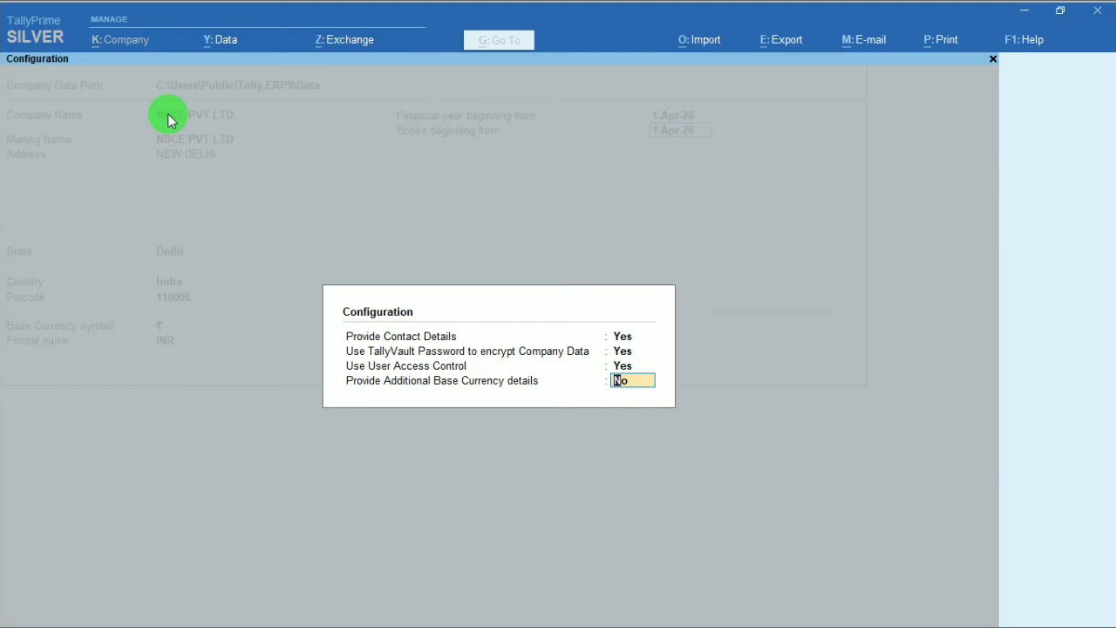
{"action": "type", "text": "y"}
{"action": "key", "text": "Return"}
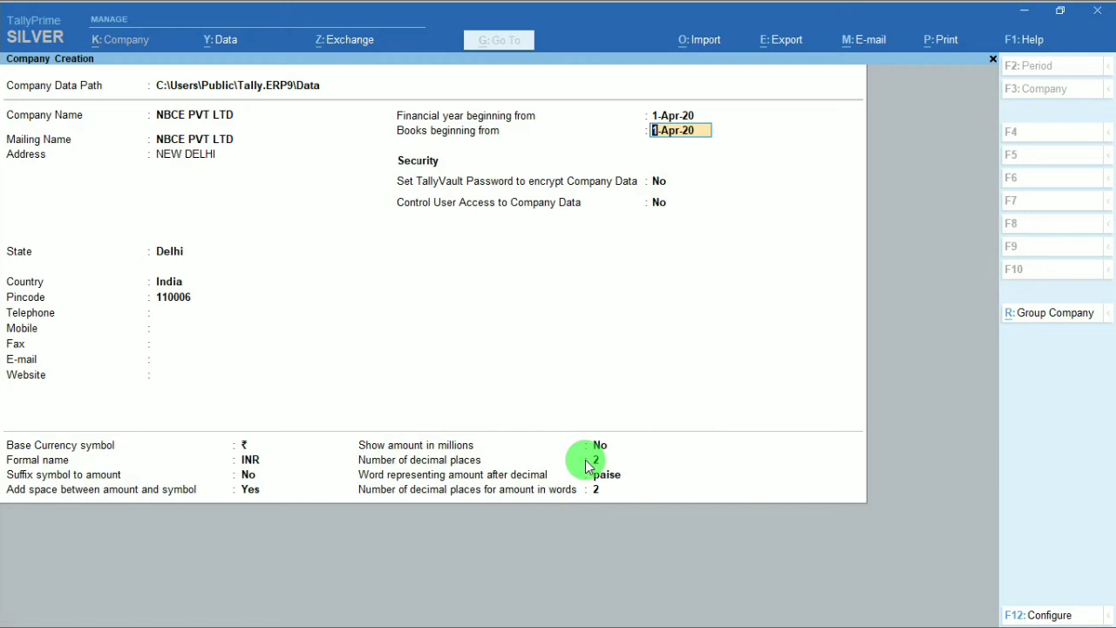
Set contact details, TallyVault password, user access control and additional base currency details back to No in the form's configuration.
{"action": "key", "text": "F12"}
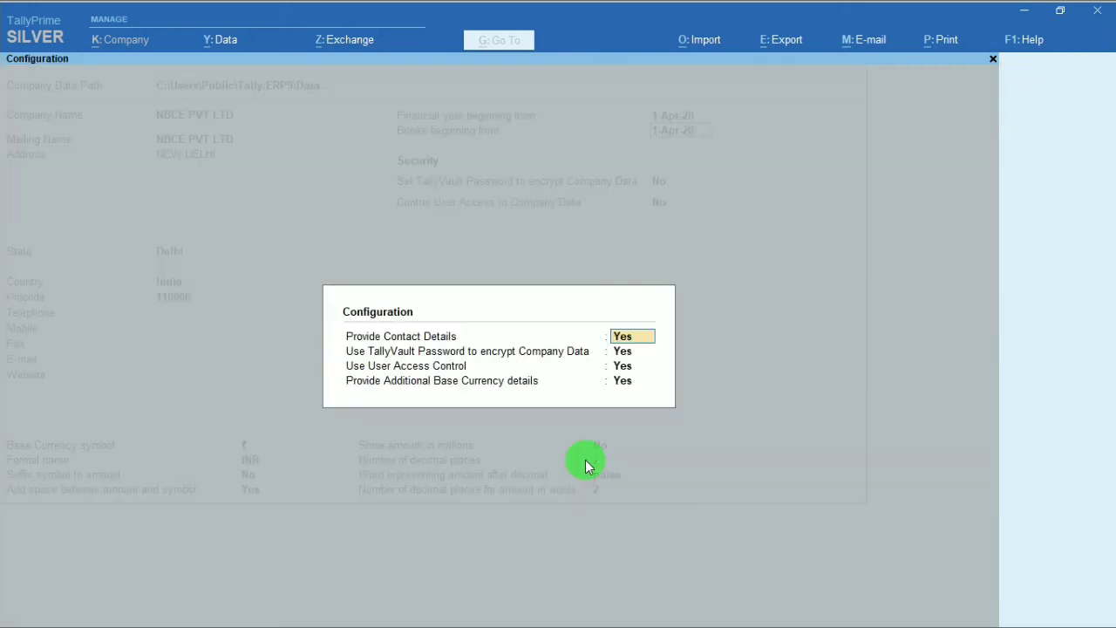
{"action": "type", "text": "n"}
{"action": "key", "text": "Return"}
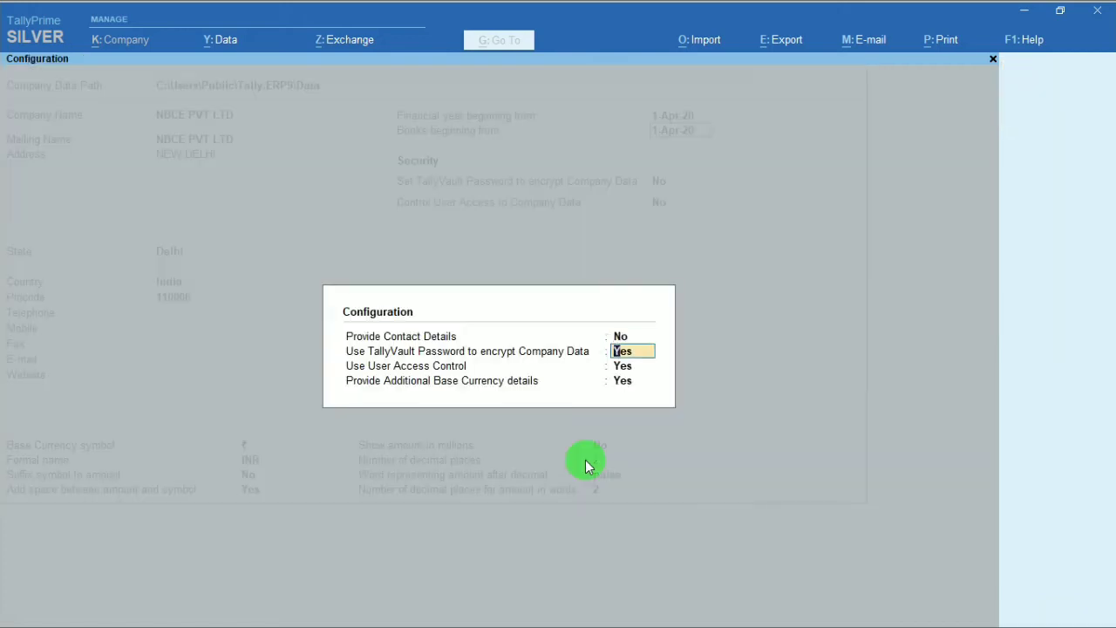
{"action": "type", "text": "n"}
{"action": "key", "text": "Return"}
{"action": "type", "text": "n"}
{"action": "key", "text": "Return"}
{"action": "type", "text": "no"}
{"action": "key", "text": "Return"}
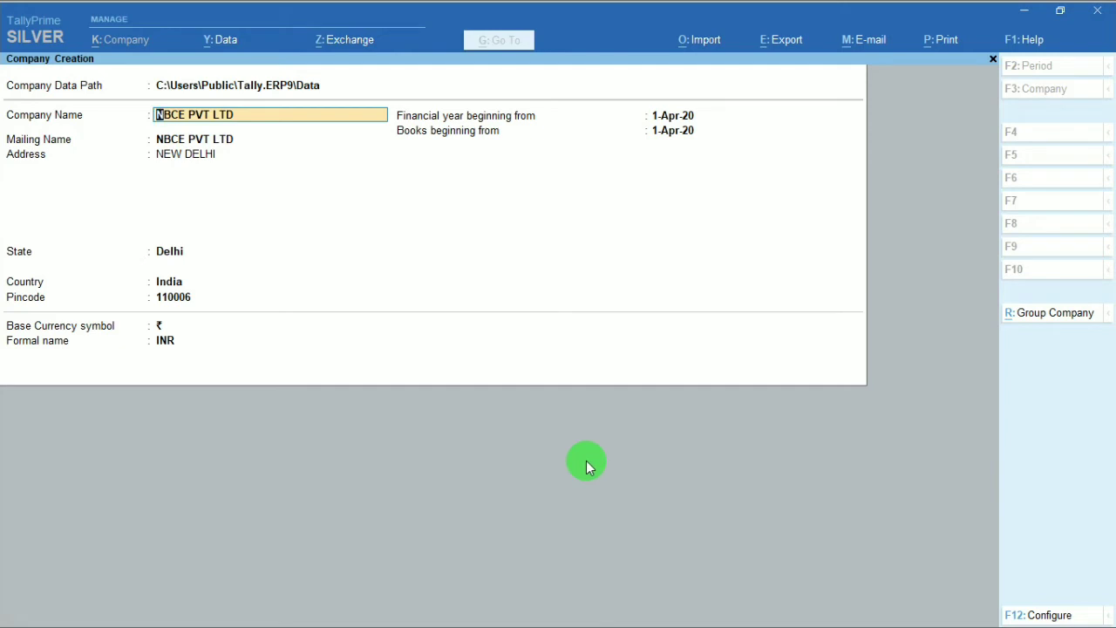
Save the completed company form to create NBCE PVT LTD.
{"action": "key", "text": "ctrl"}
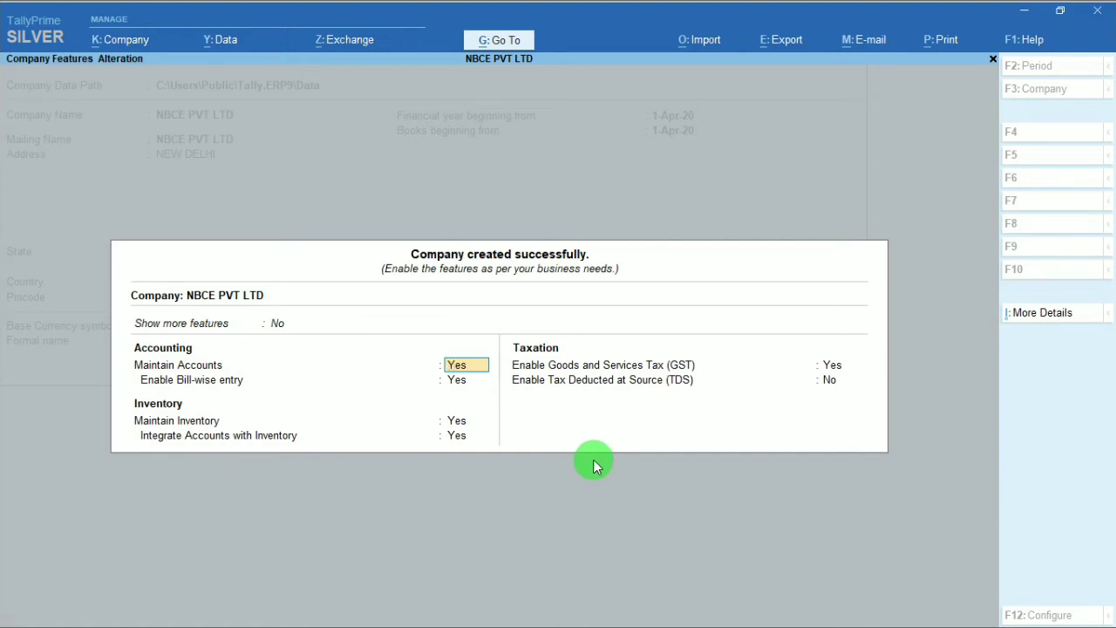
Disable Goods and Services Tax for NBCE PVT LTD, keep the accounting, inventory and TDS defaults, and accept the company features.
{"action": "key", "text": "Return"}
{"action": "key", "text": "Return"}
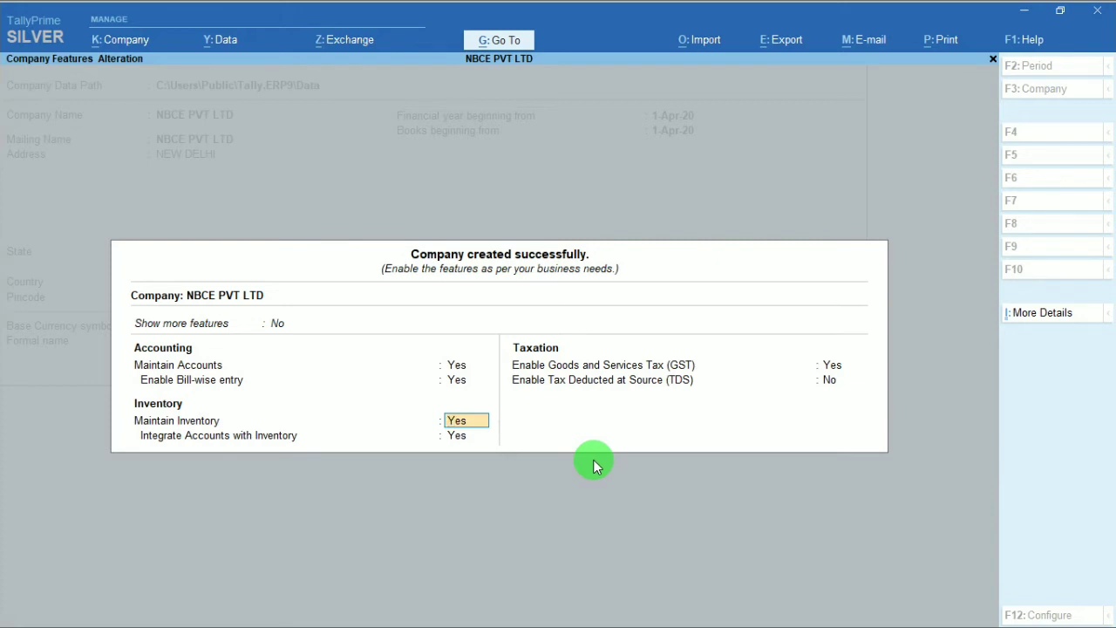
{"action": "key", "text": "Return"}
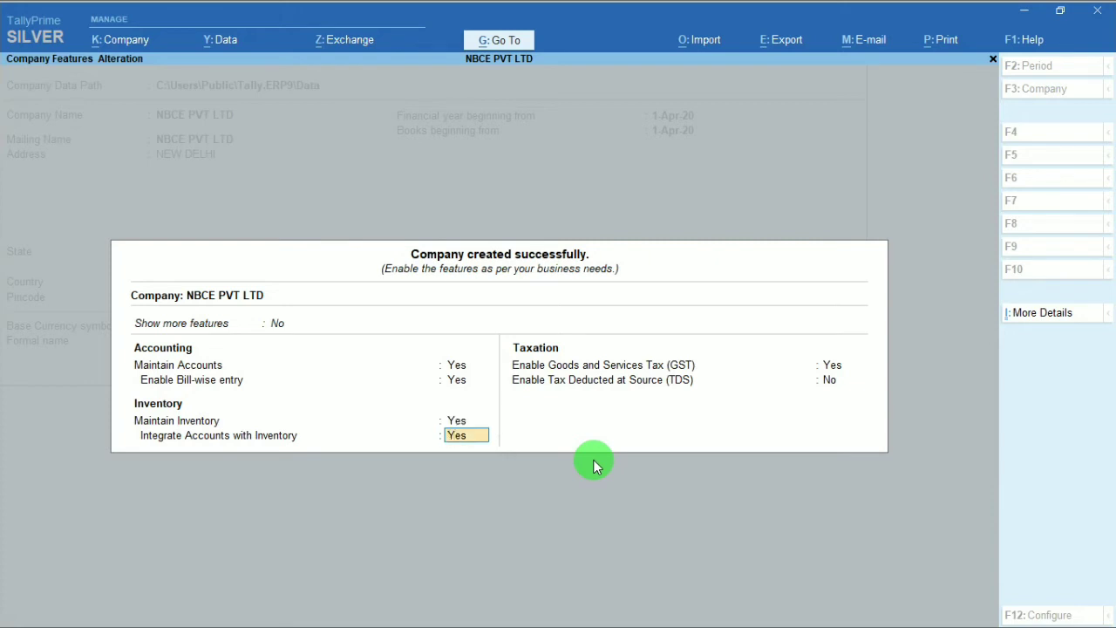
{"action": "key", "text": "Return"}
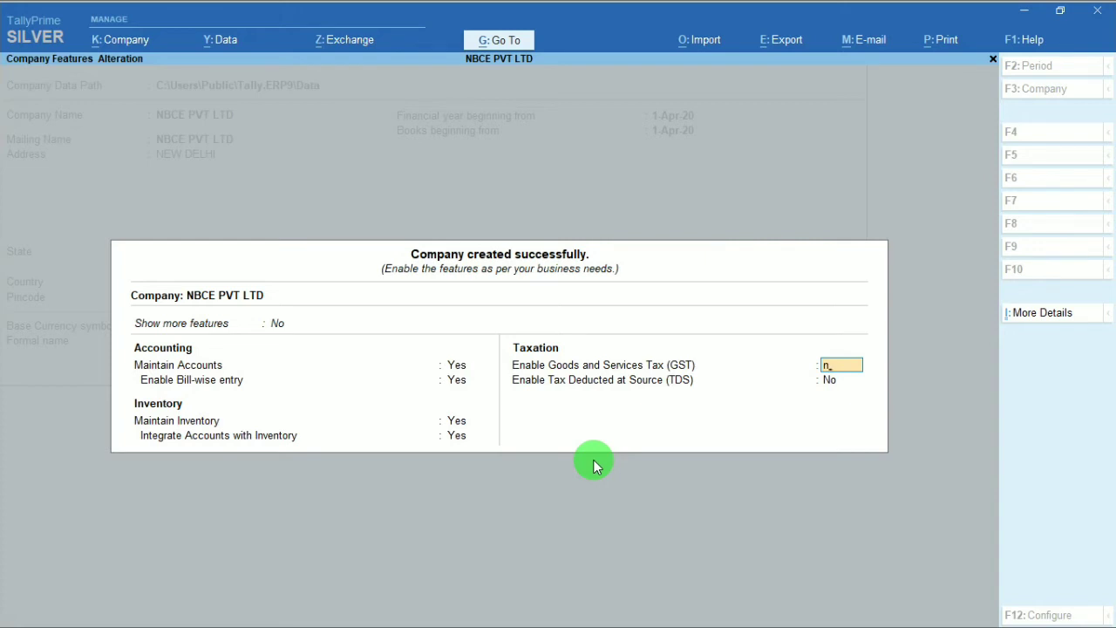
{"action": "key", "text": "Return"}
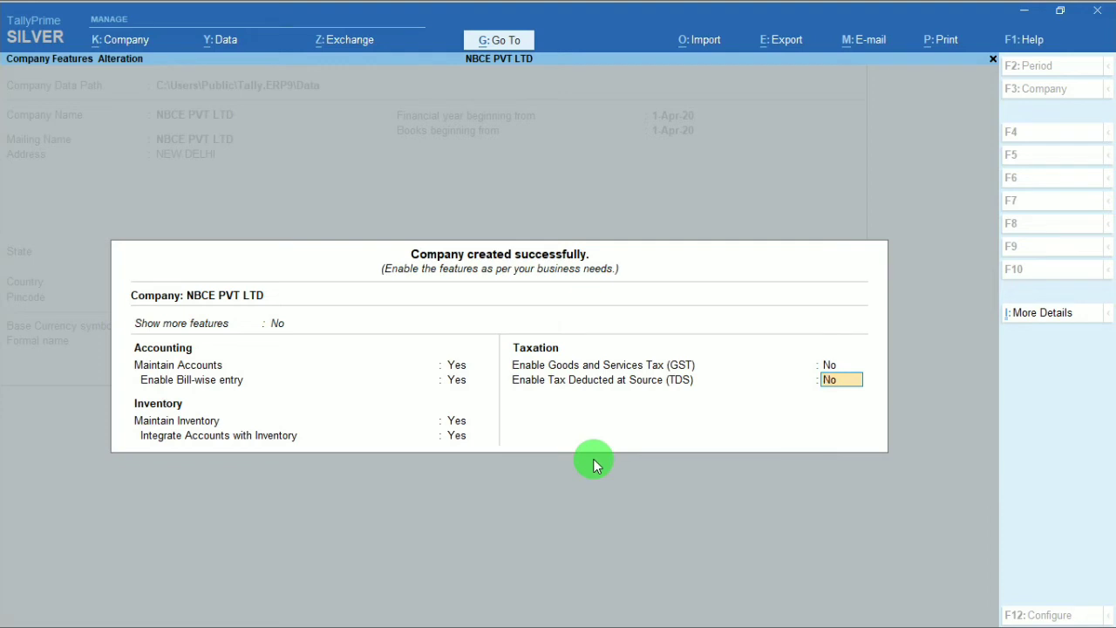
{"action": "key", "text": "Return"}
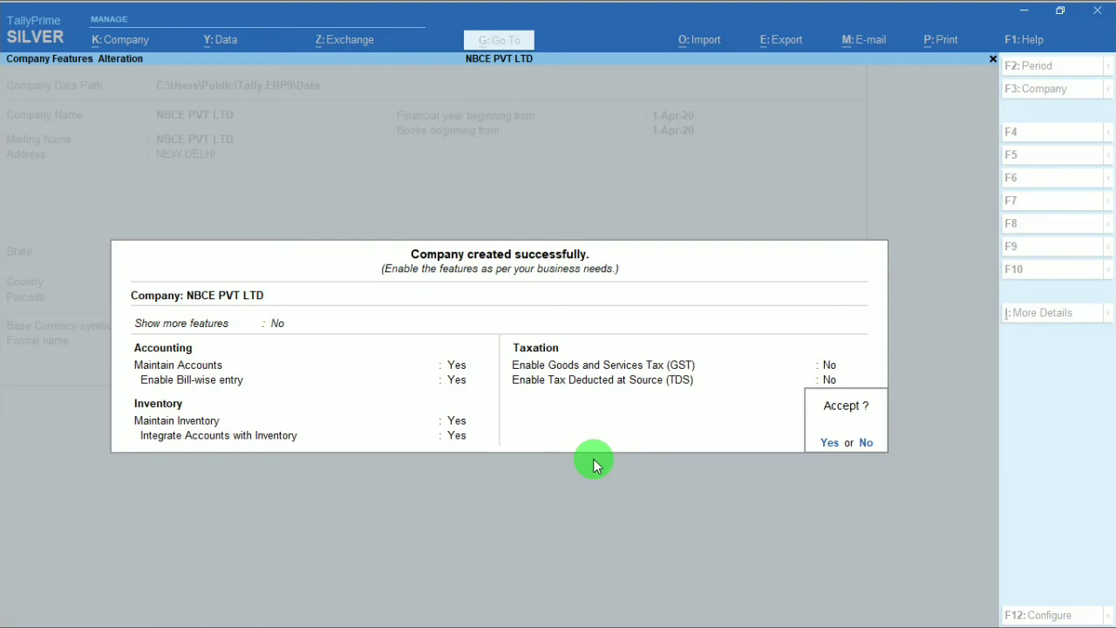
{"action": "key", "text": "Return"}
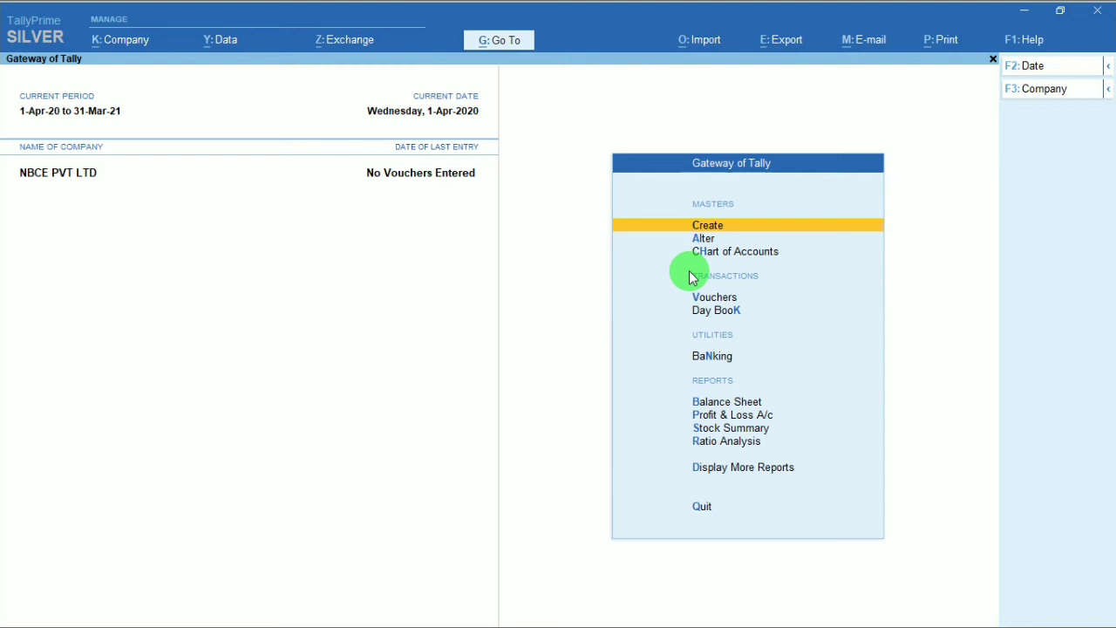
Examine the masters available for alteration, including the additional ones, then return to the Gateway of Tally.
{"action": "key", "text": "Down"}
{"action": "key", "text": "Up"}
{"action": "key", "text": "Down"}
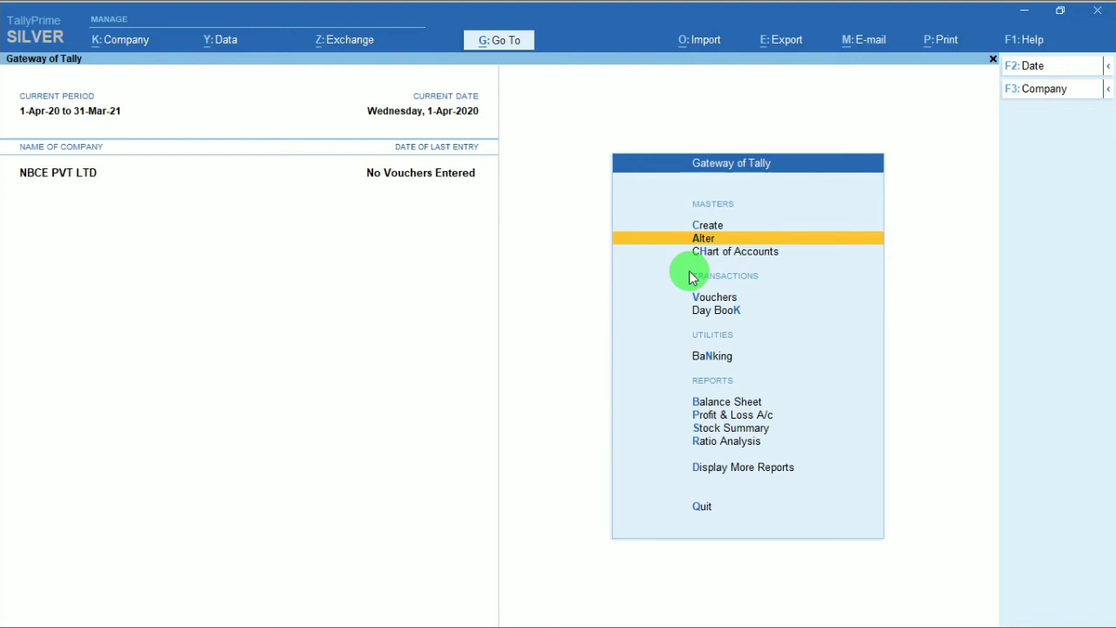
{"action": "key", "text": "Return"}
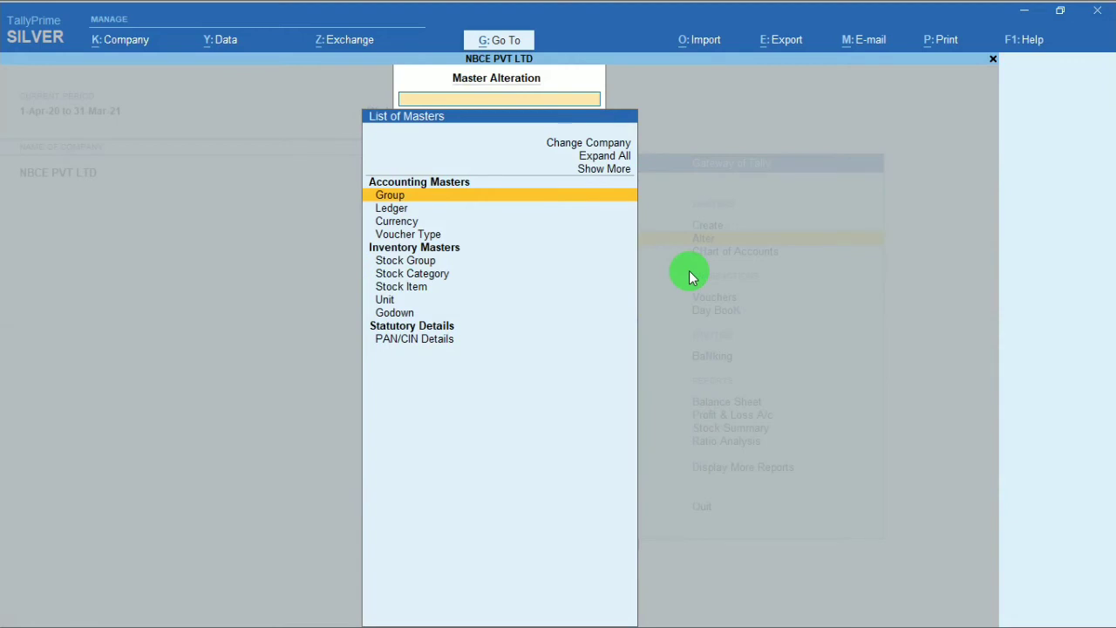
{"action": "key", "text": "Down"}
{"action": "key", "text": "Up"}
{"action": "key", "text": "Up"}
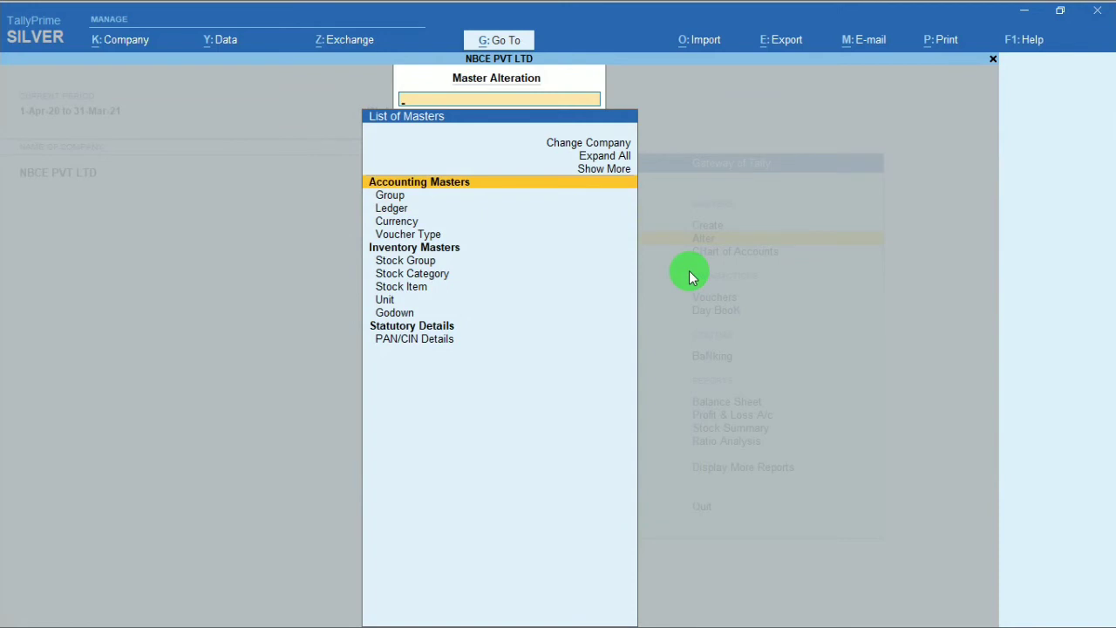
{"action": "key", "text": "Up"}
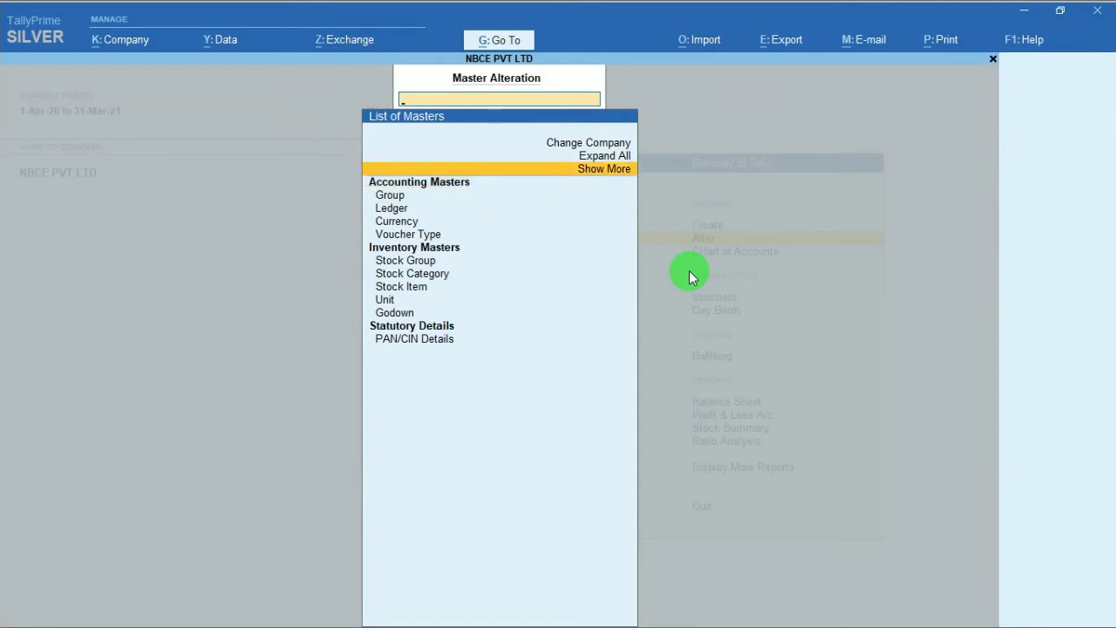
{"action": "key", "text": "Return"}
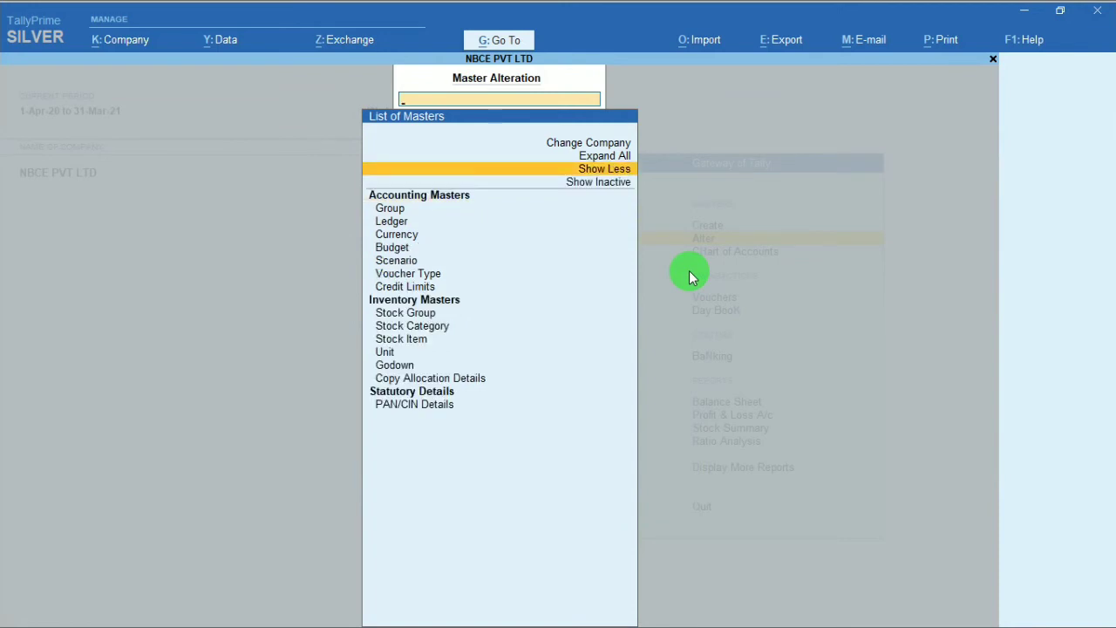
{"action": "key", "text": "Up"}
{"action": "key", "text": "Up"}
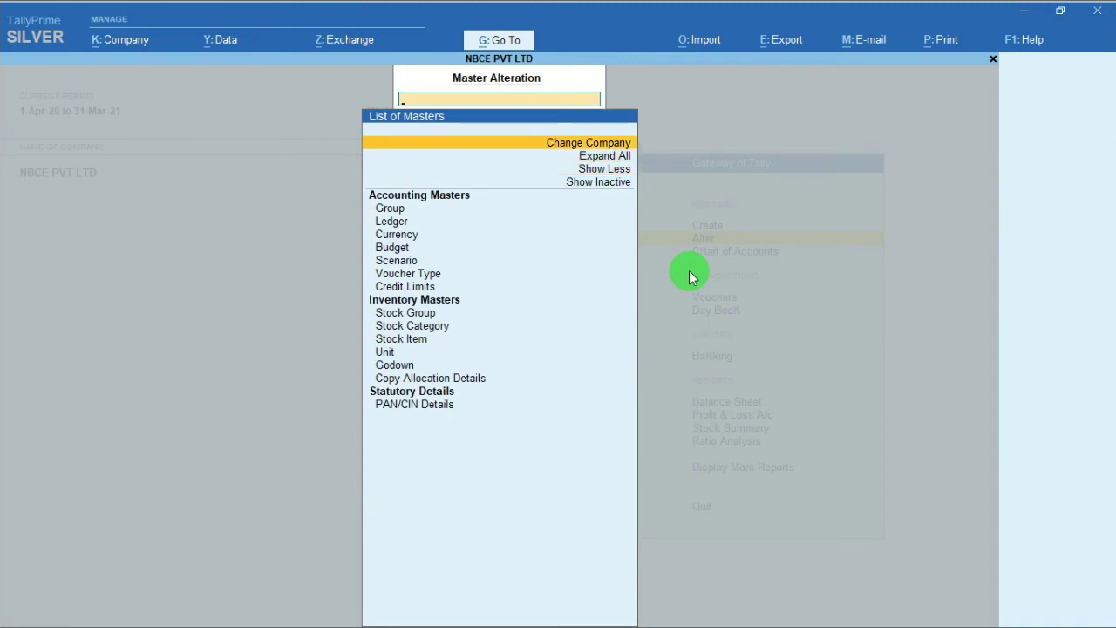
{"action": "key", "text": "Down"}
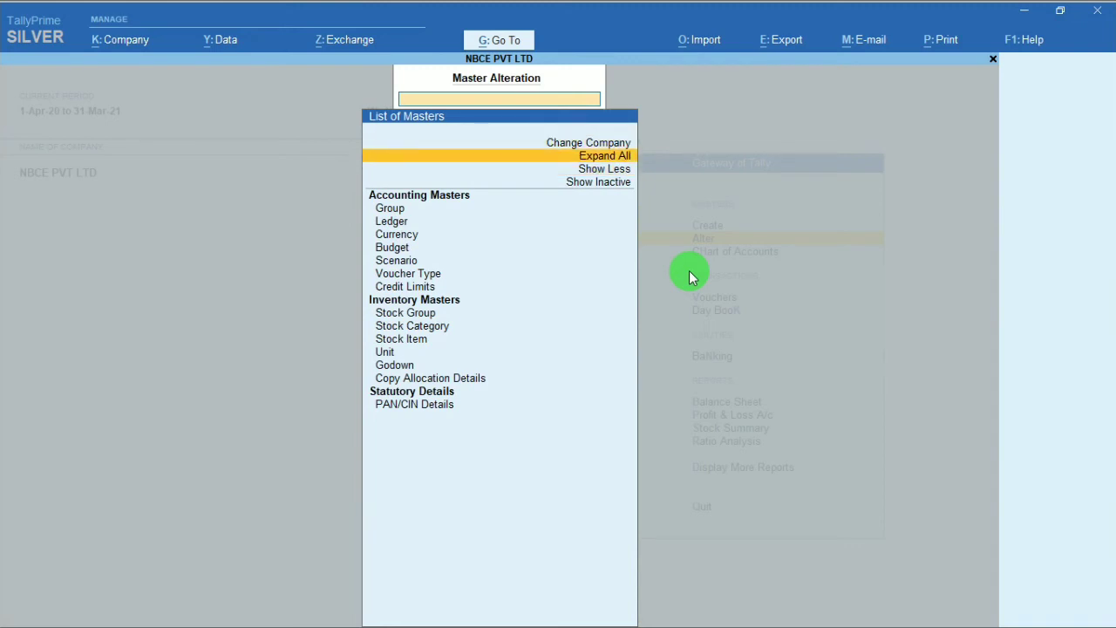
{"action": "key", "text": "Escape"}
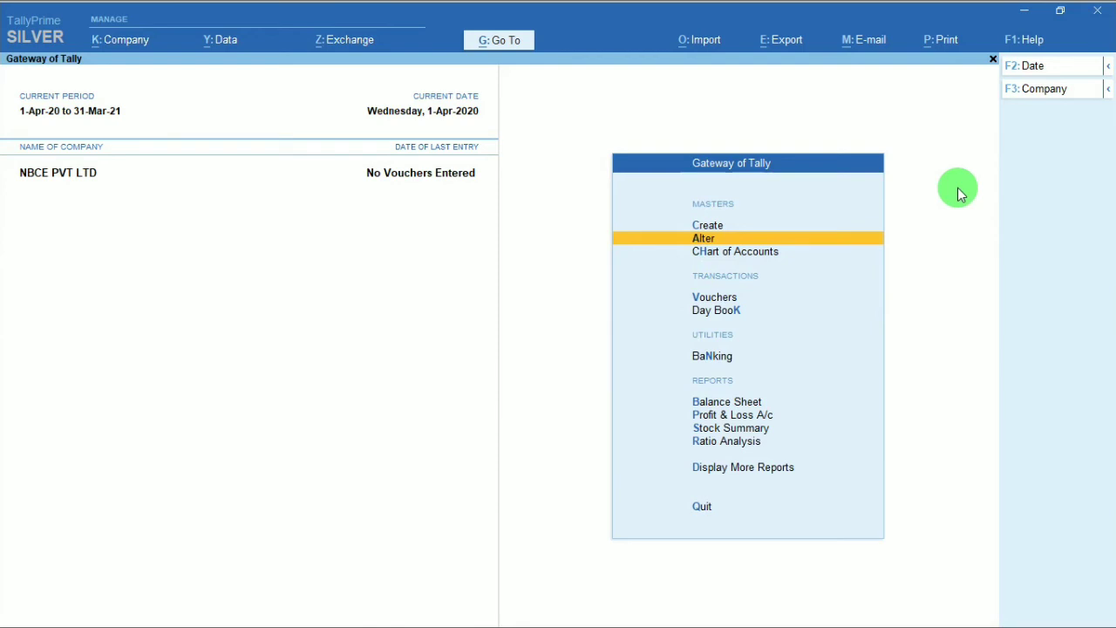
Open NBCE PVT LTD for alteration and replace its address with the new town name.
{"action": "left_click", "coordinate": [1043, 90]}
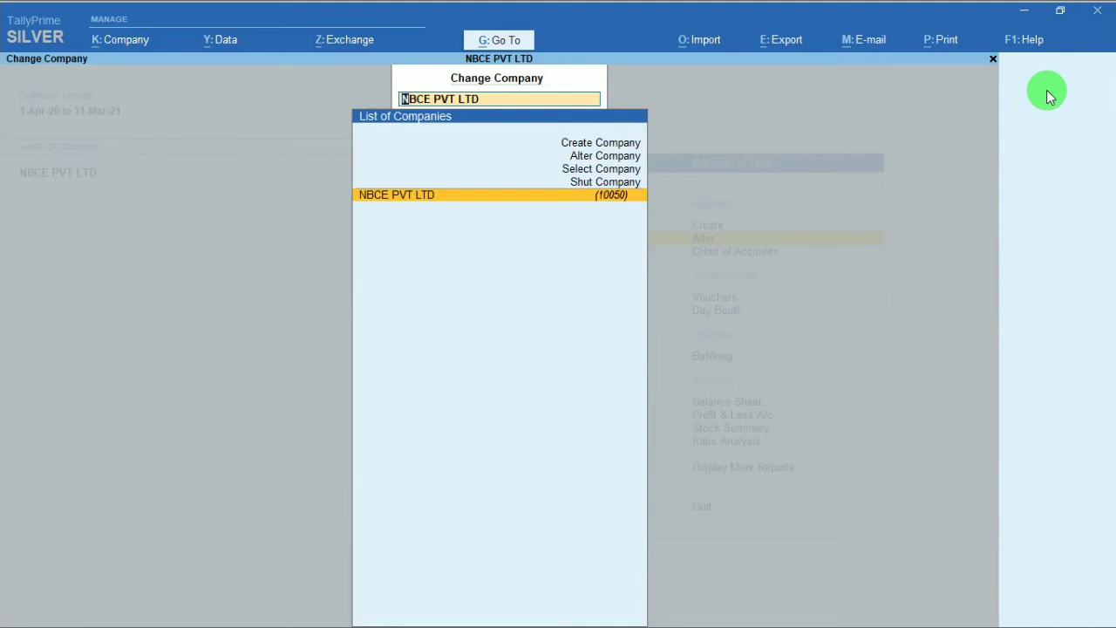
{"action": "key", "text": "Up"}
{"action": "key", "text": "Up"}
{"action": "key", "text": "Up"}
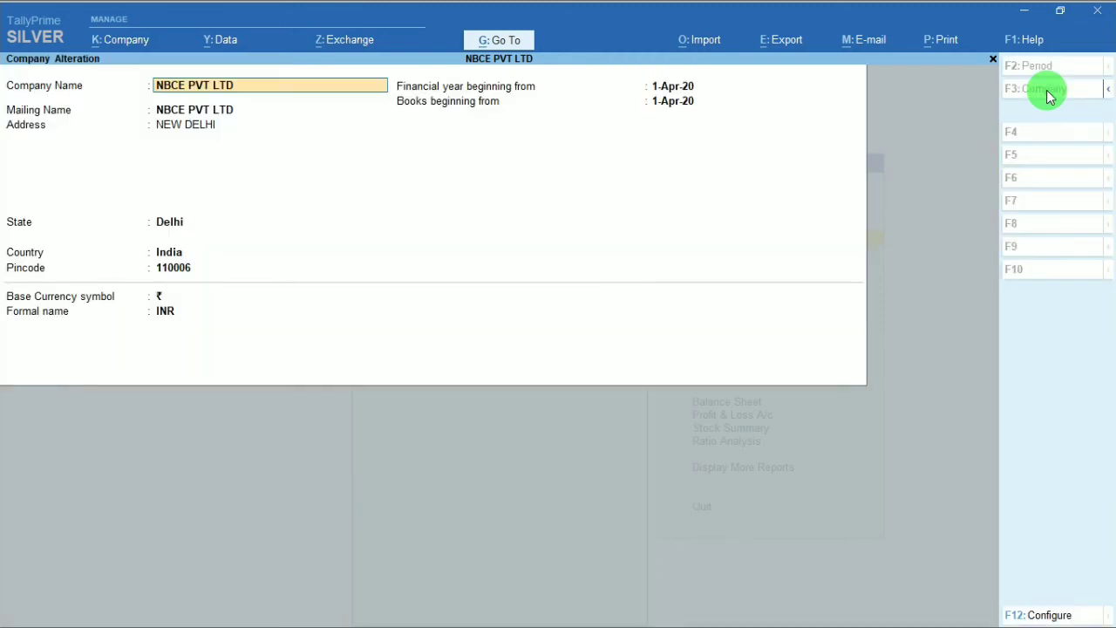
{"action": "key", "text": "Return"}
{"action": "key", "text": "Return"}
{"action": "key", "text": "Return"}
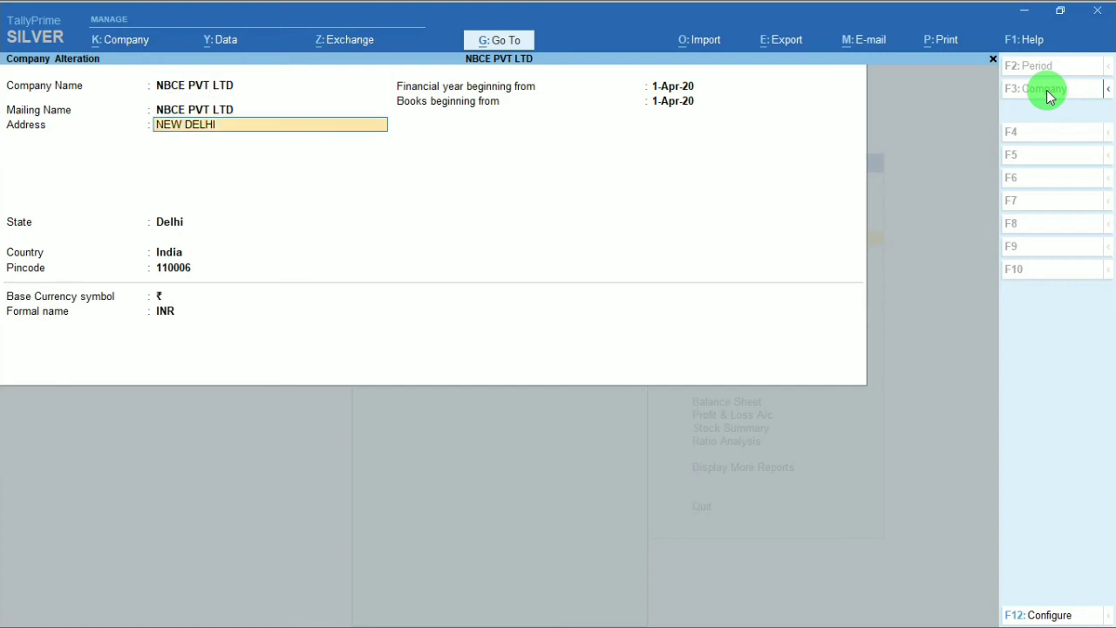
{"action": "key", "text": "Return"}
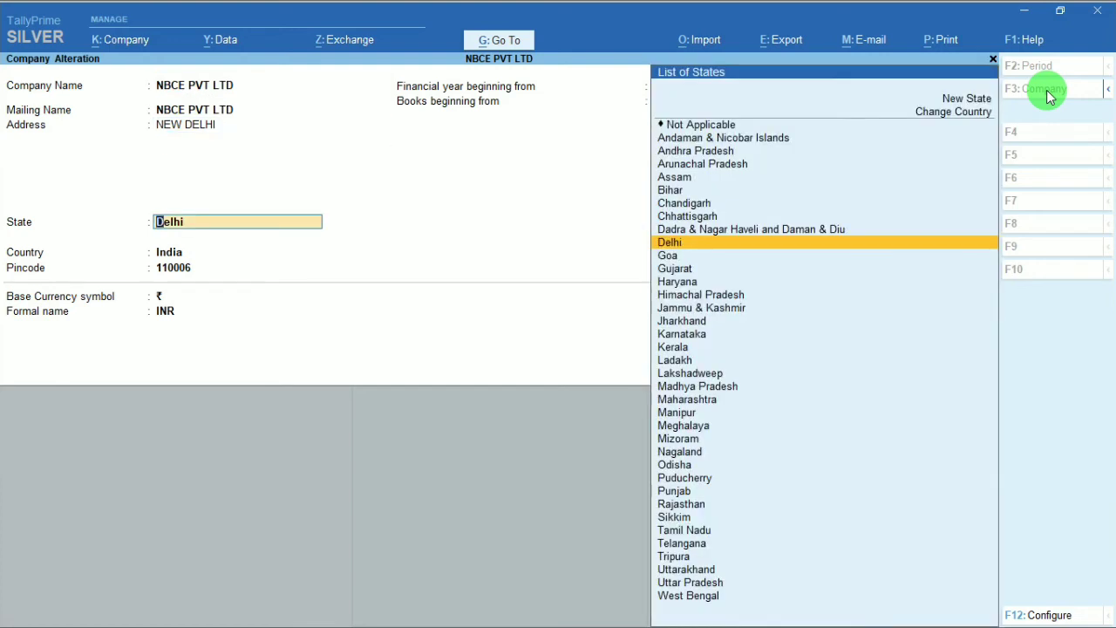
{"action": "key", "text": "BackSpace"}
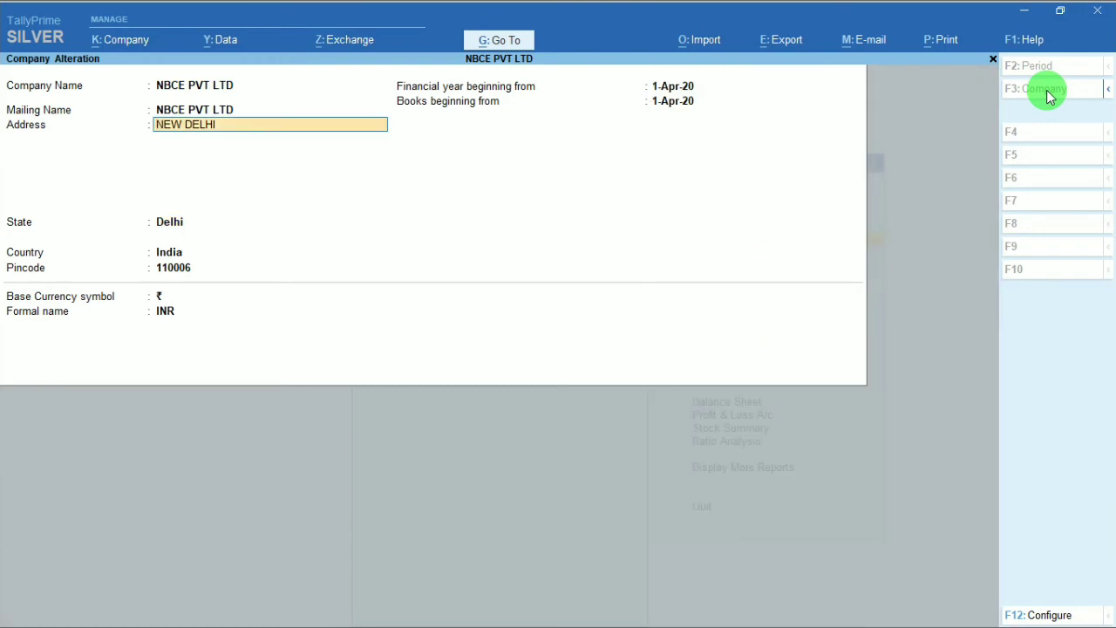
{"action": "type", "text": "N"}
{"action": "key", "text": "BackSpace"}
{"action": "type", "text": "ali"}
{"action": "key", "text": "Return"}
{"action": "key", "text": "Return"}
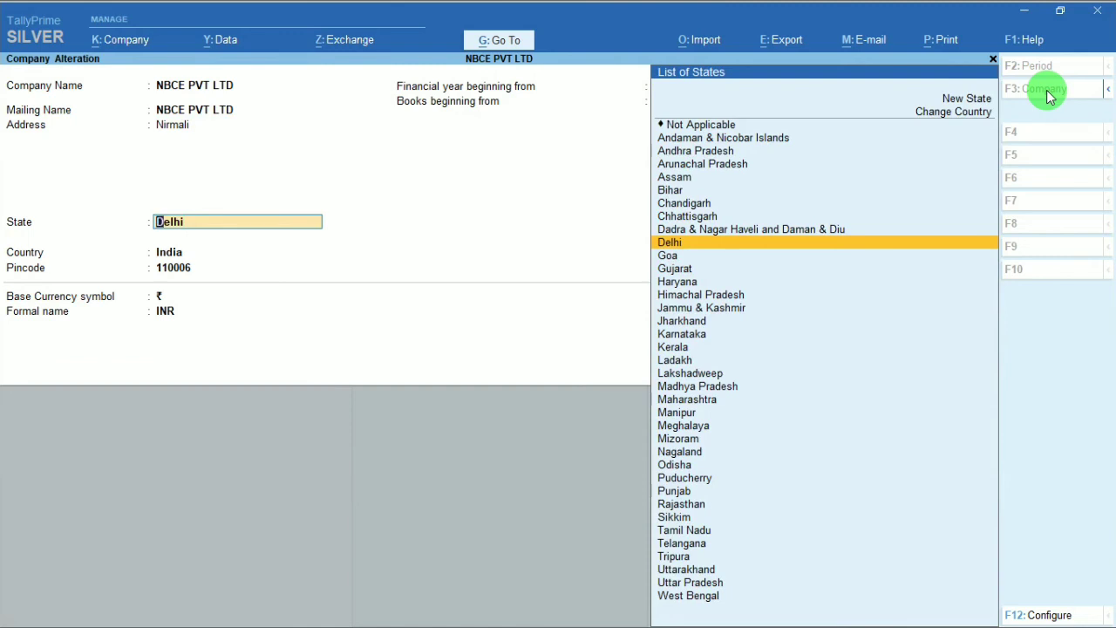
Change the company's state to Bihar, save the alteration and return to the Gateway of Tally.
{"action": "key", "text": "Up"}
{"action": "key", "text": "Up"}
{"action": "key", "text": "Up"}
{"action": "key", "text": "Up"}
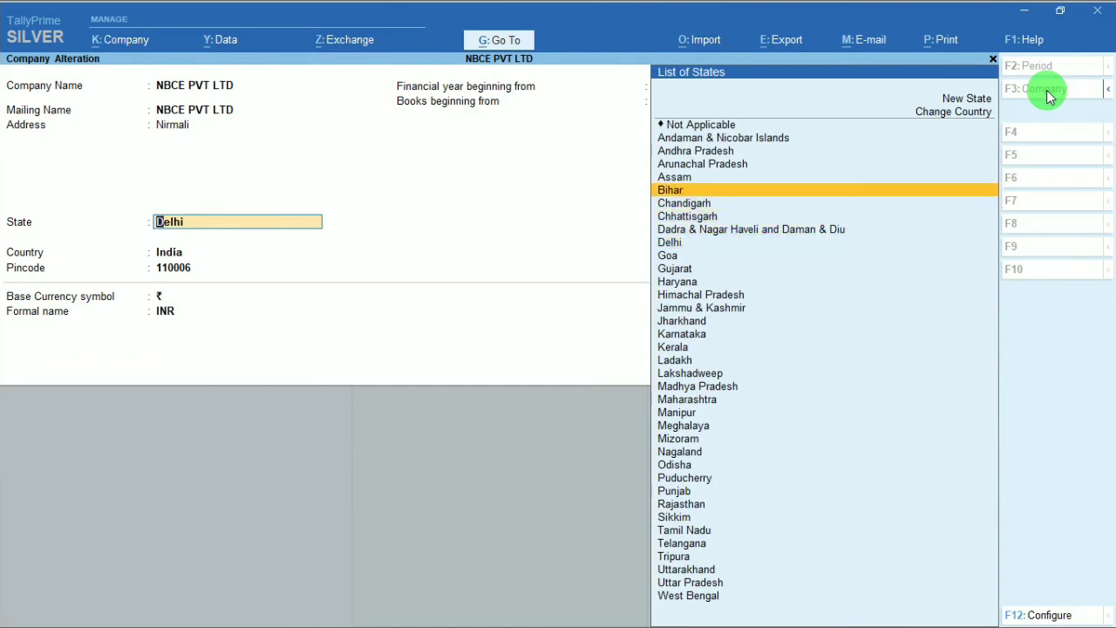
{"action": "key", "text": "Return"}
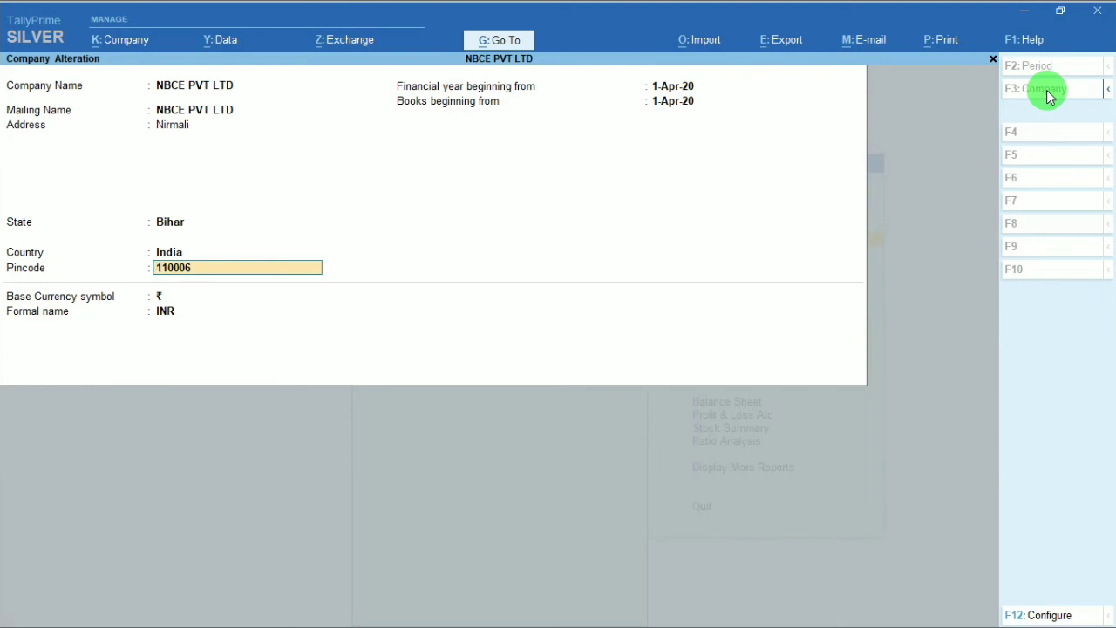
{"action": "key", "text": "ctrl"}
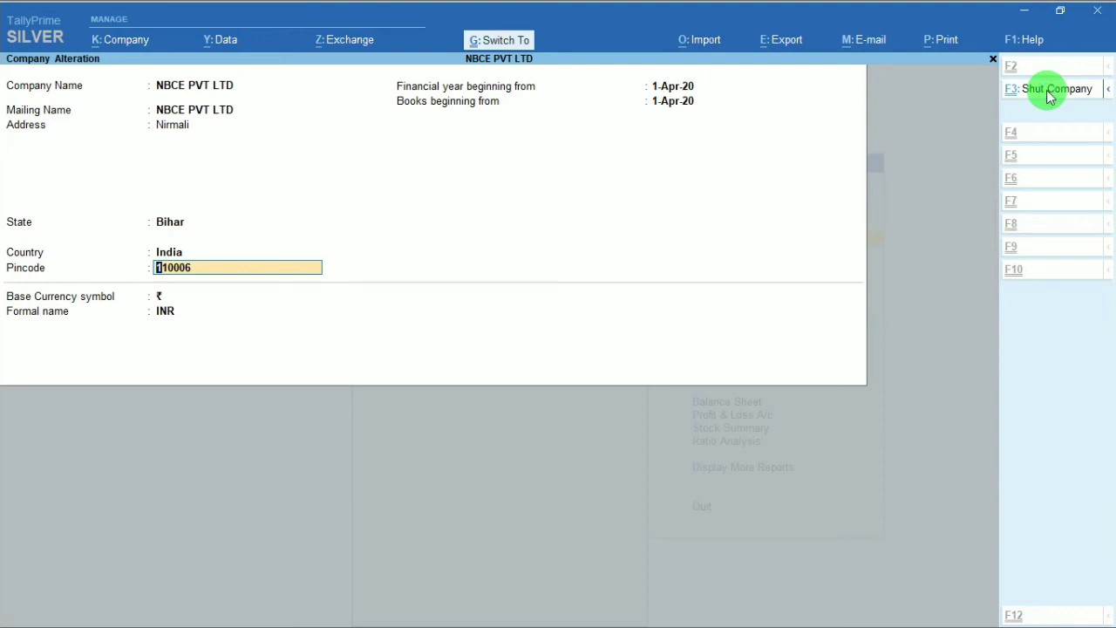
{"action": "left_click", "coordinate": [1048, 91]}
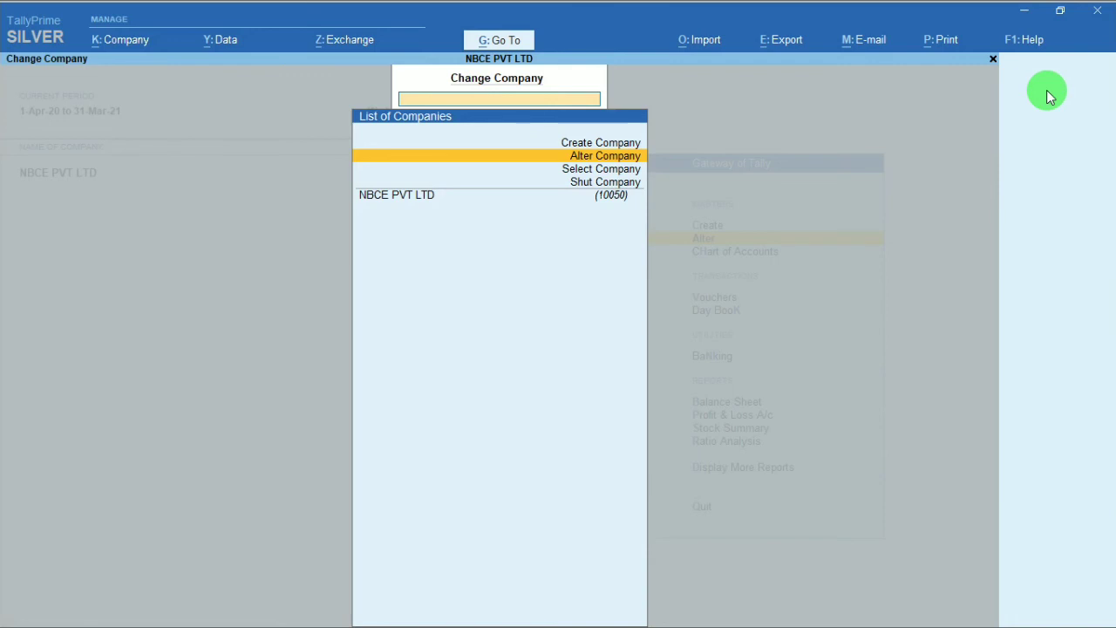
{"action": "key", "text": "Escape"}
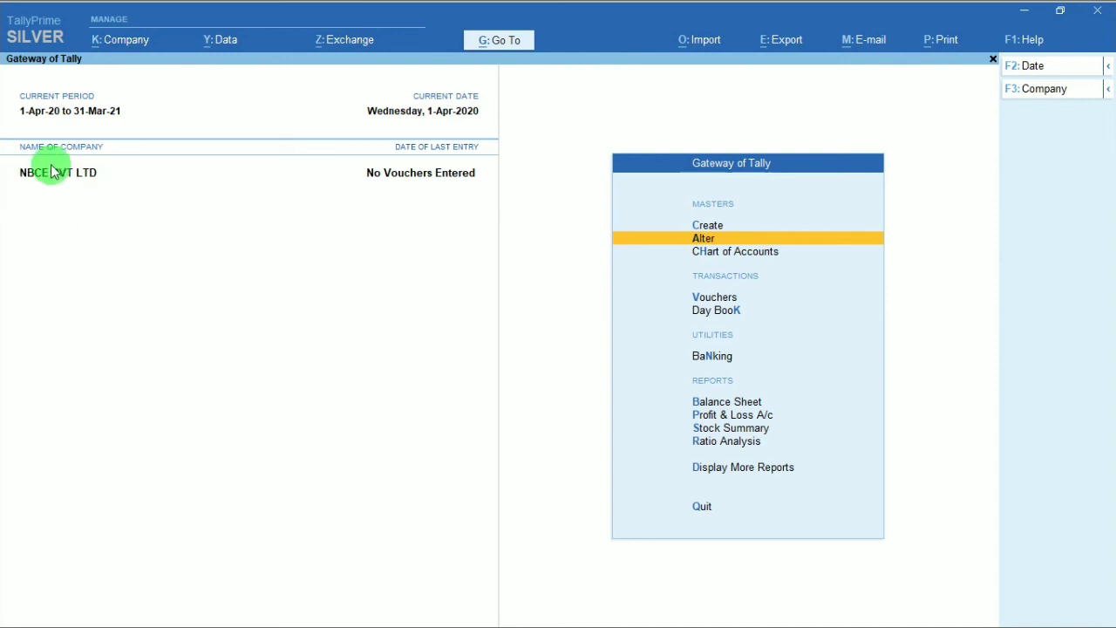
Shut the company NBCE PVT LTD and confirm closing it.
{"action": "left_click", "coordinate": [1008, 95]}
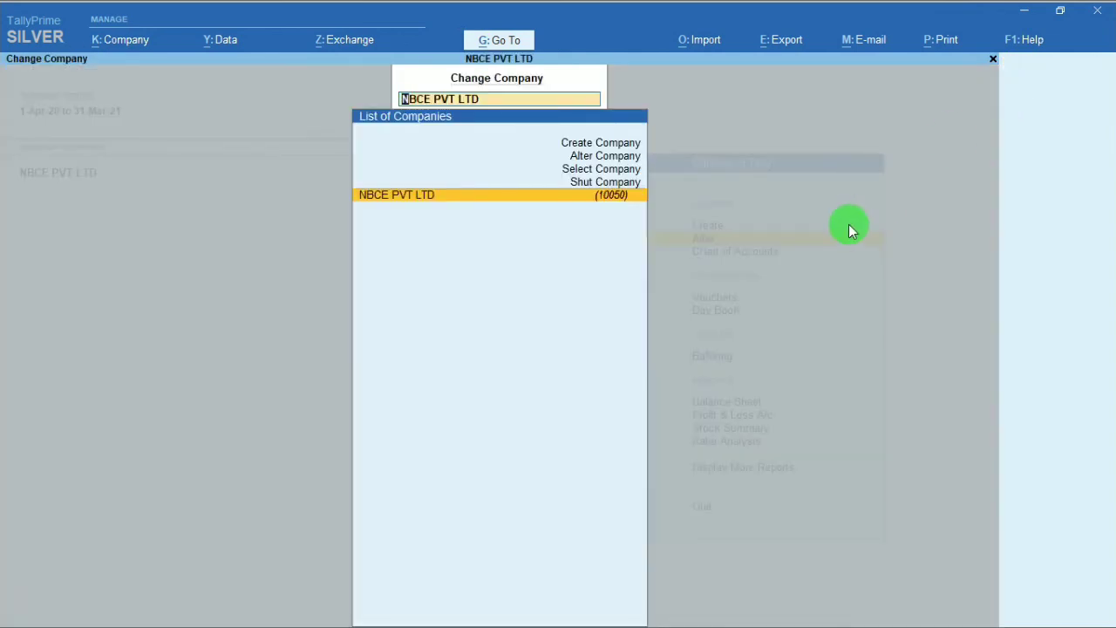
{"action": "key", "text": "Up"}
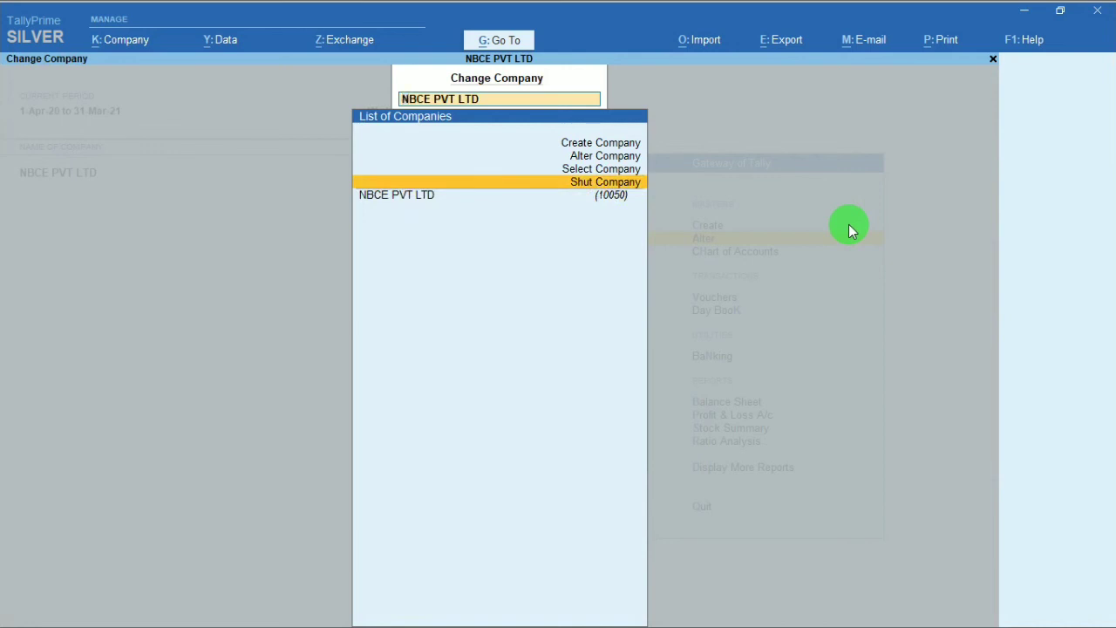
{"action": "key", "text": "Return"}
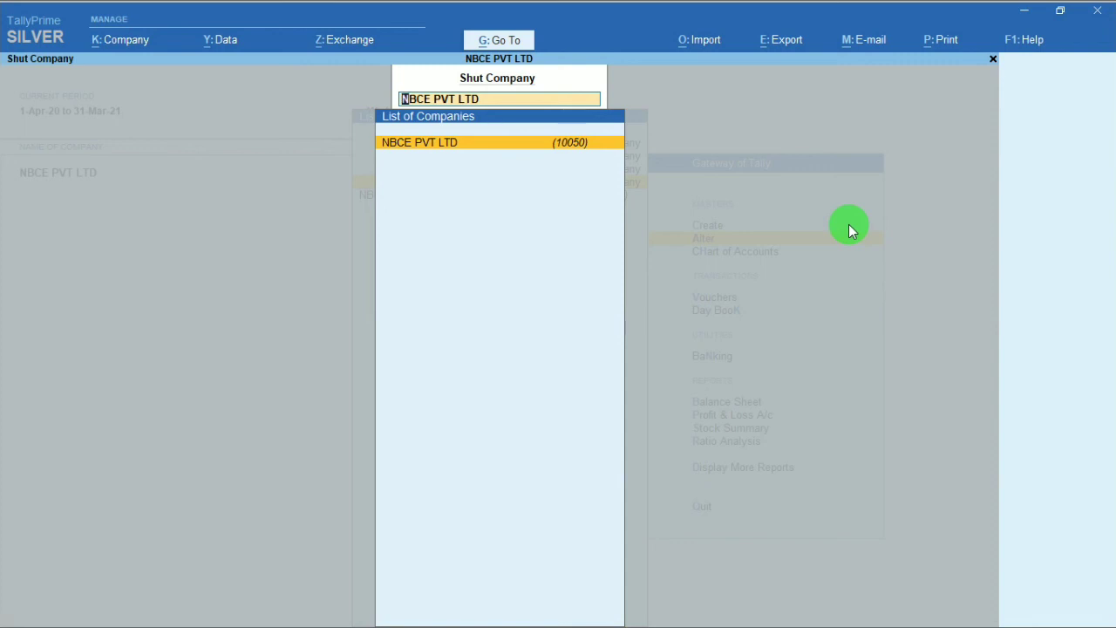
{"action": "key", "text": "Return"}
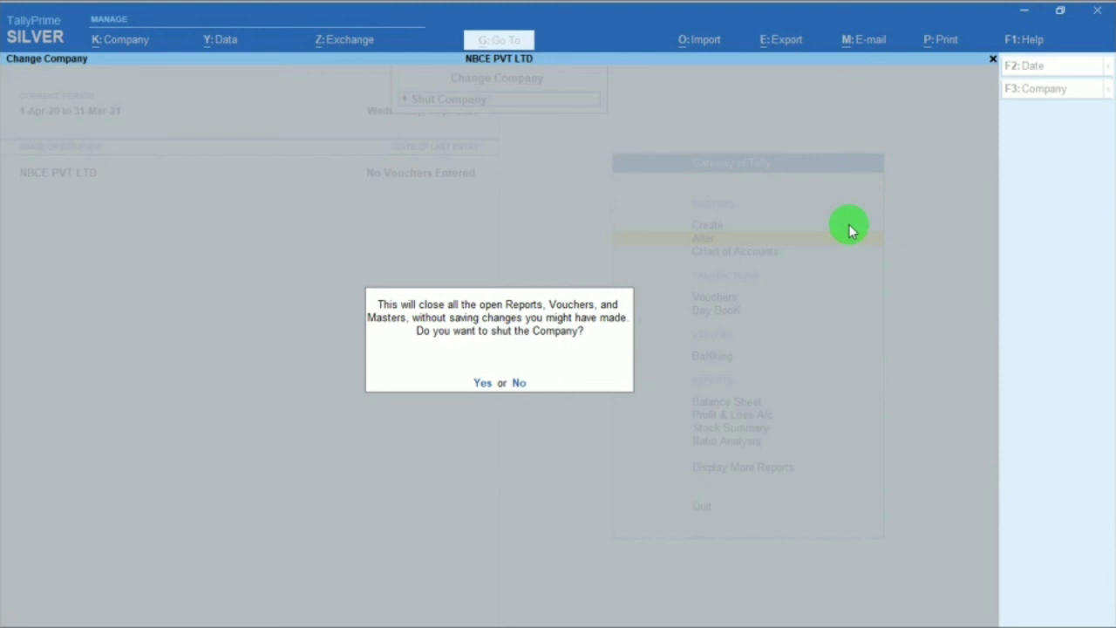
{"action": "key", "text": "y"}
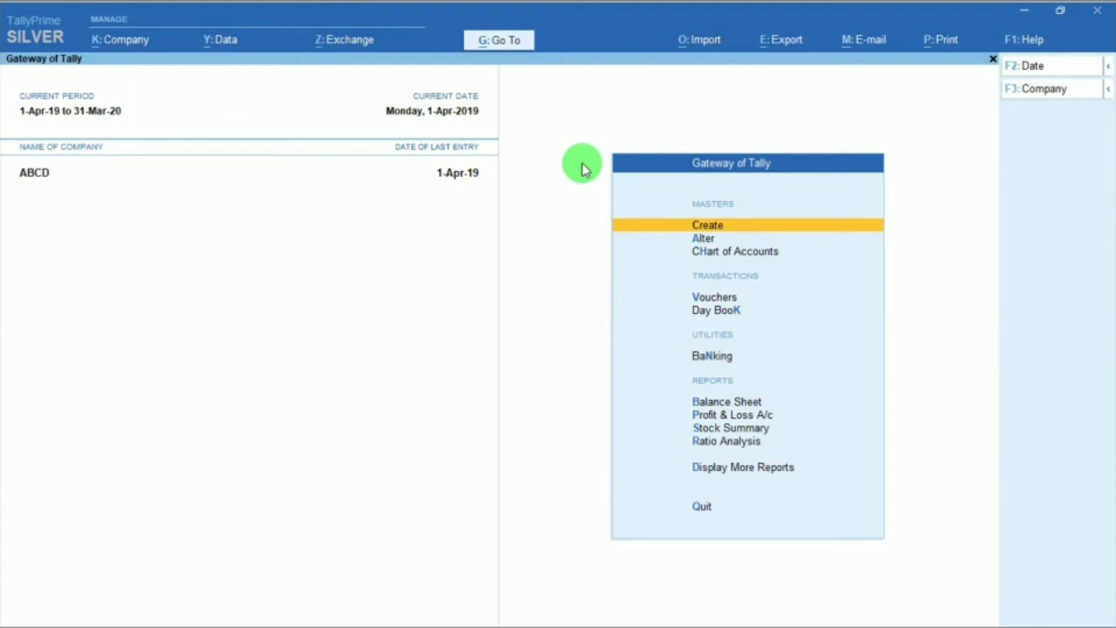
Open the loaded company ABCD for alteration.
{"action": "key", "text": "F3"}
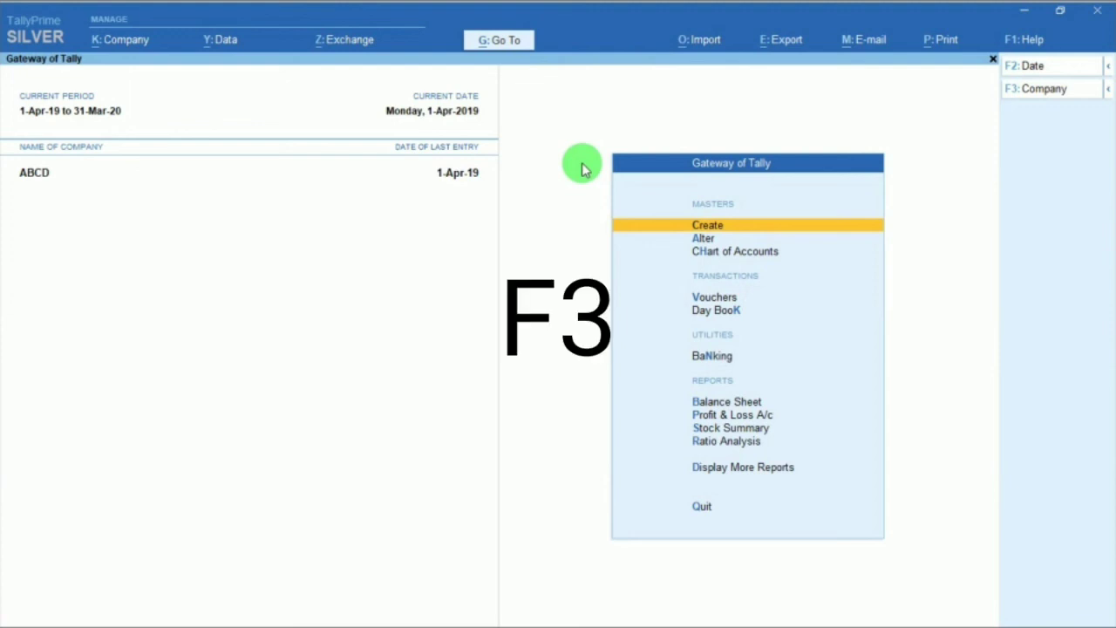
{"action": "key", "text": "Down"}
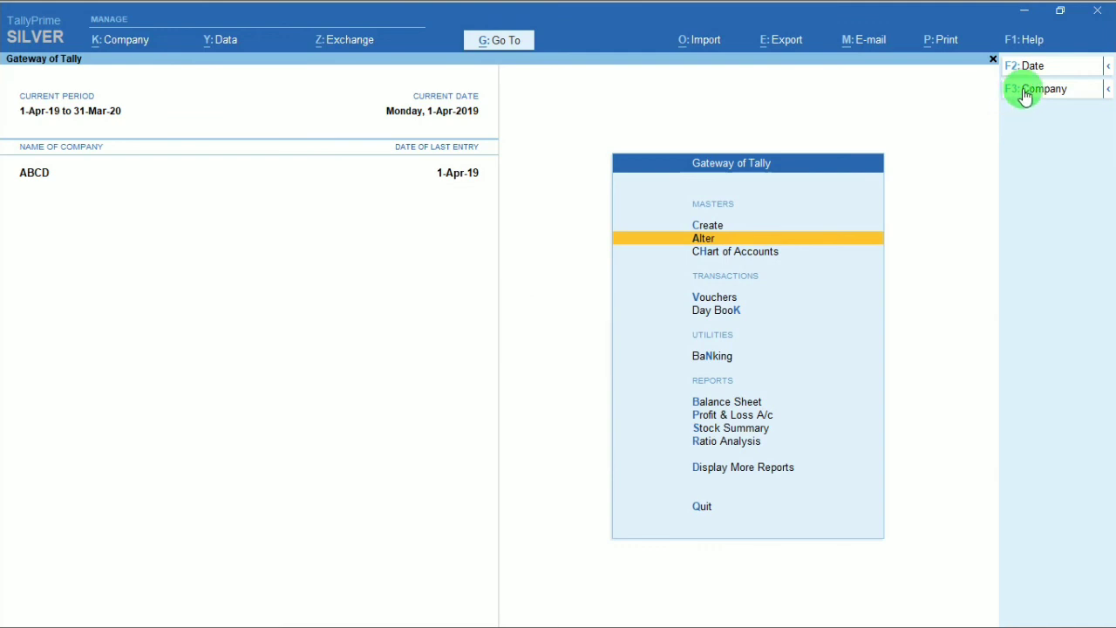
{"action": "left_click", "coordinate": [1025, 91]}
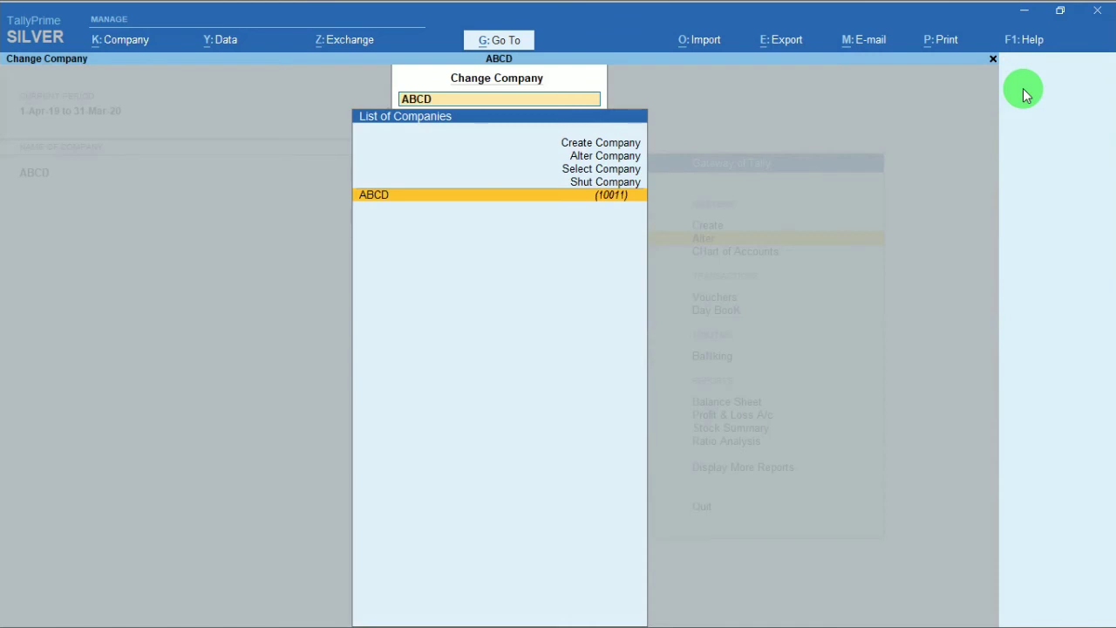
{"action": "key", "text": "Up"}
{"action": "key", "text": "Up"}
{"action": "key", "text": "Up"}
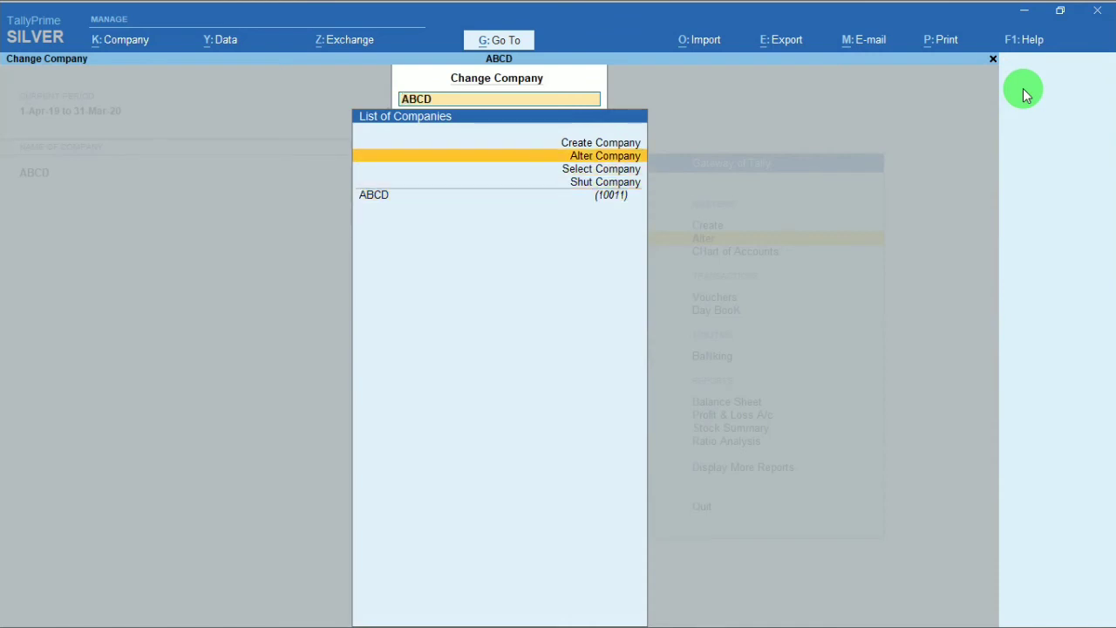
{"action": "key", "text": "Return"}
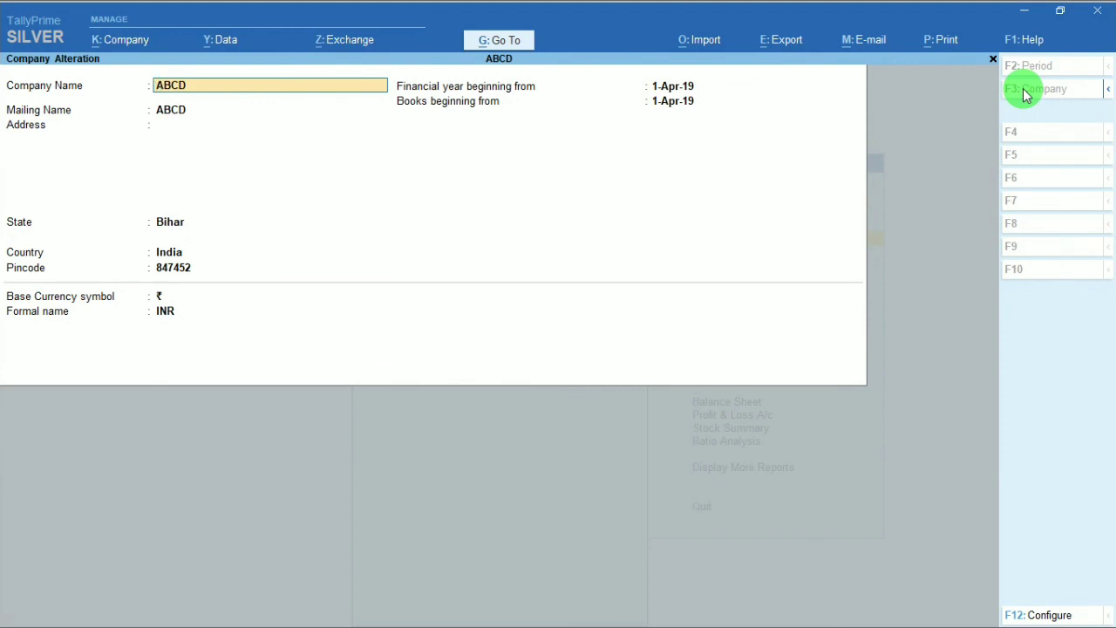
Delete the company ABCD from its alteration screen and confirm the deletion.
{"action": "key", "text": "alt+d"}
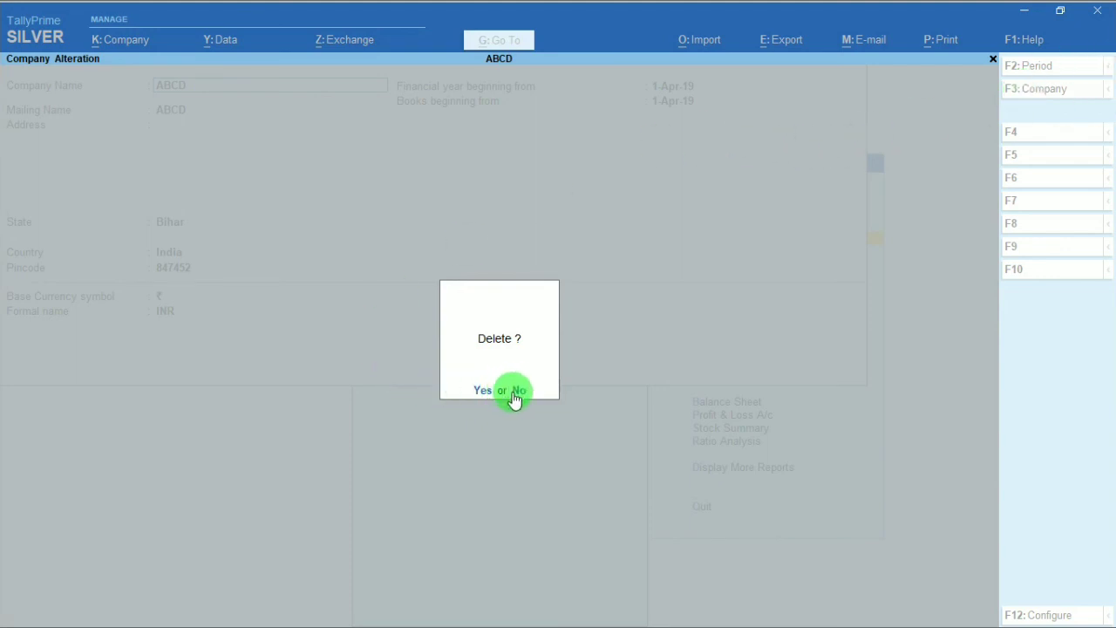
{"action": "left_click", "coordinate": [482, 390]}
{"action": "left_click", "coordinate": [485, 391]}
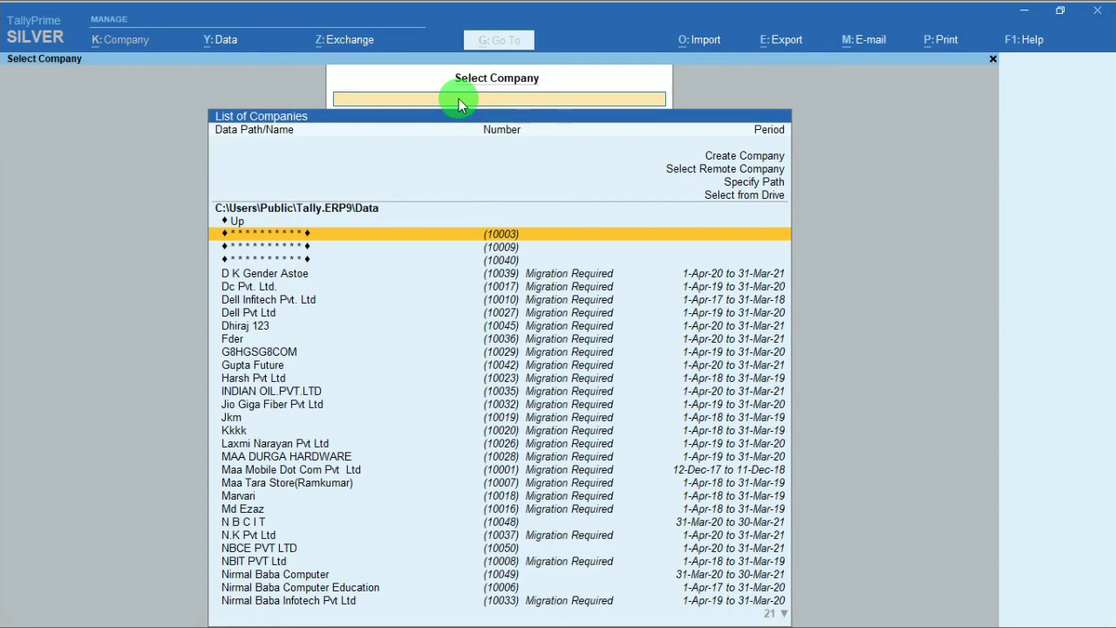
Search the list of companies for ABCD, and clear the search text.
{"action": "type", "text": "A"}
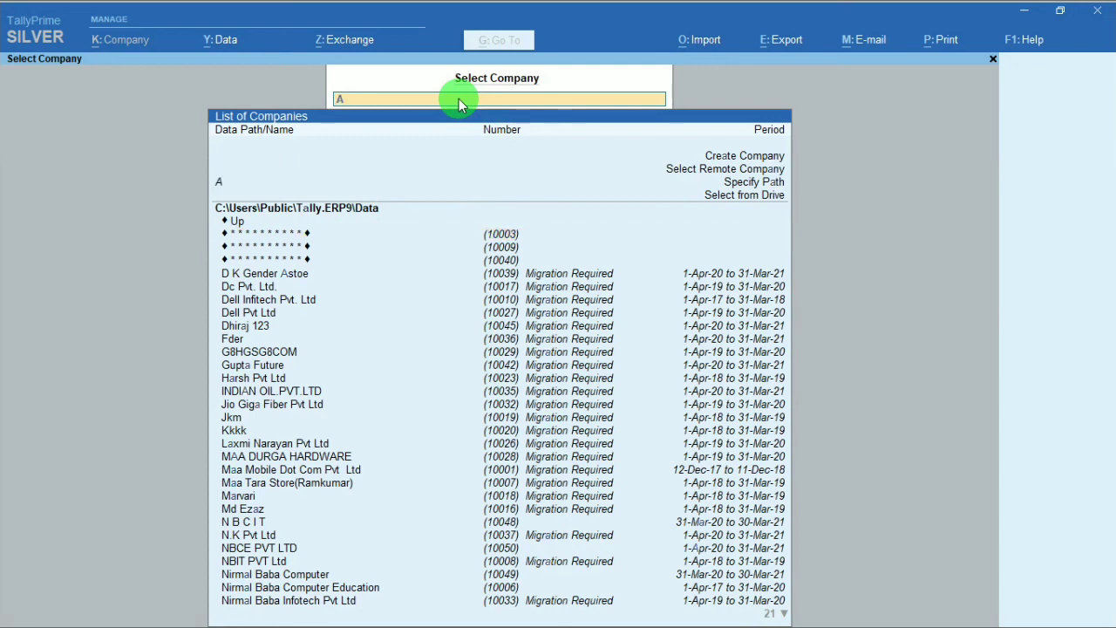
{"action": "type", "text": "BCD"}
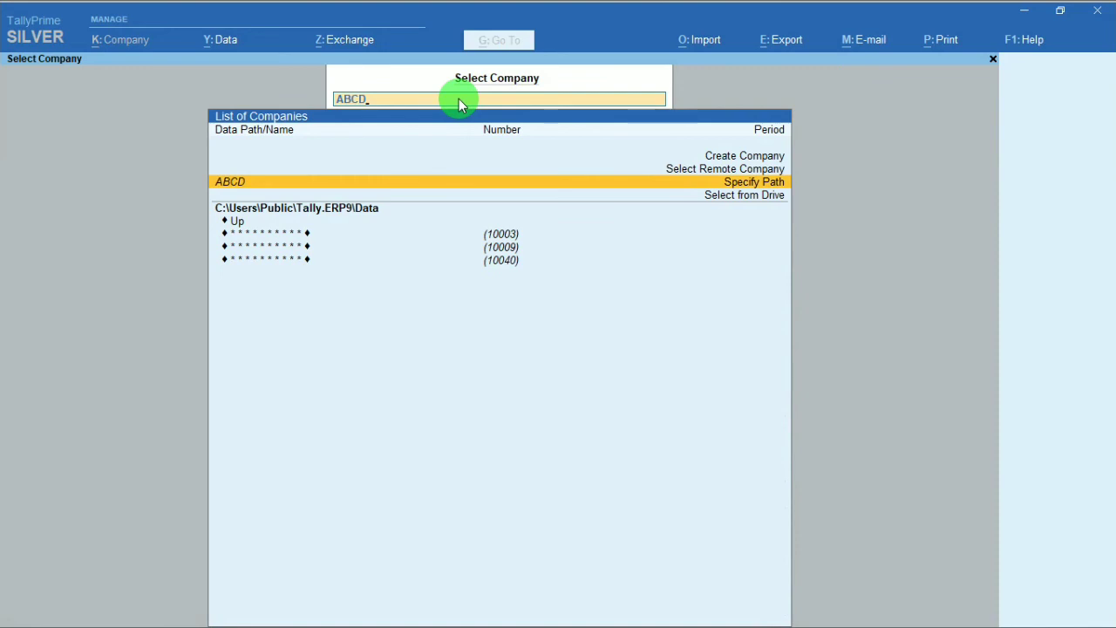
{"action": "key", "text": "BackSpace"}
{"action": "key", "text": "BackSpace"}
{"action": "key", "text": "BackSpace"}
{"action": "key", "text": "BackSpace"}
{"action": "key", "text": "n"}
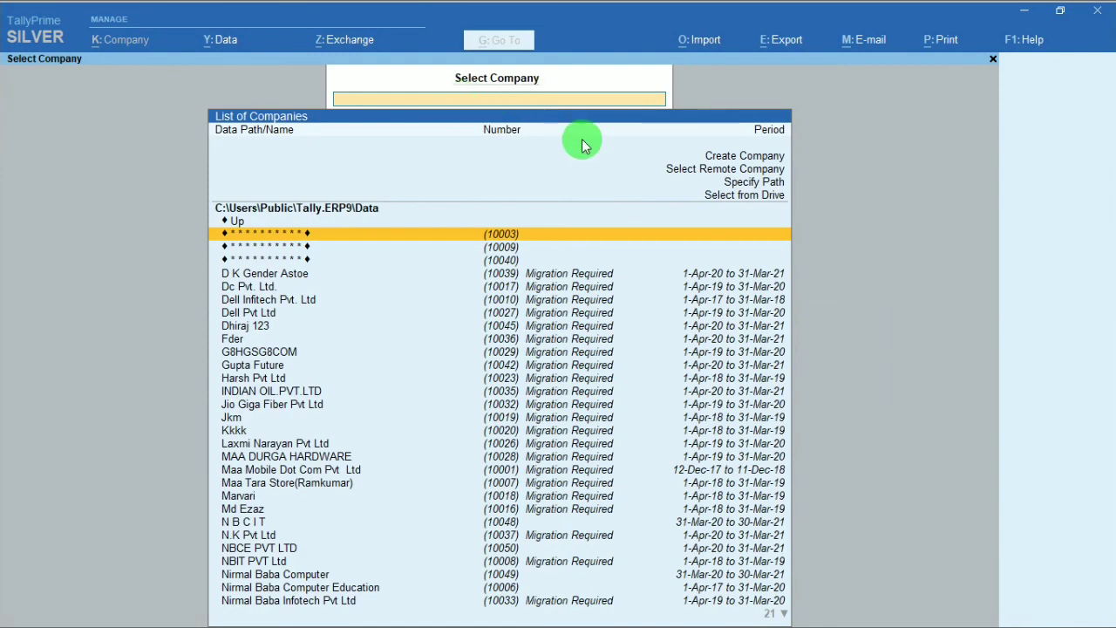
{"action": "left_click", "coordinate": [268, 315]}
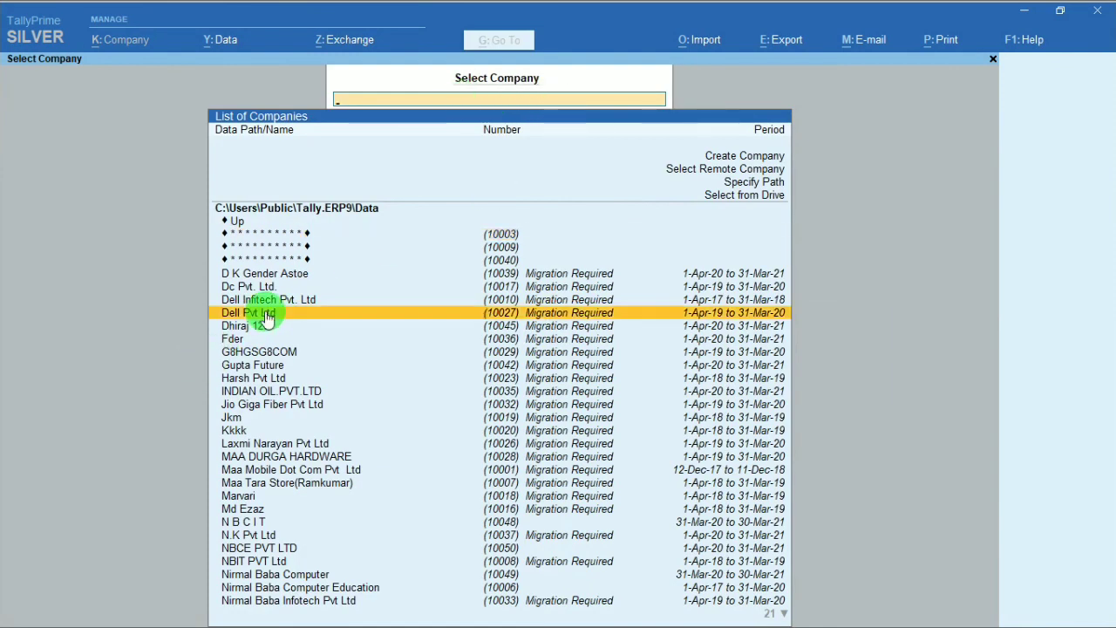
{"action": "left_click", "coordinate": [267, 313]}
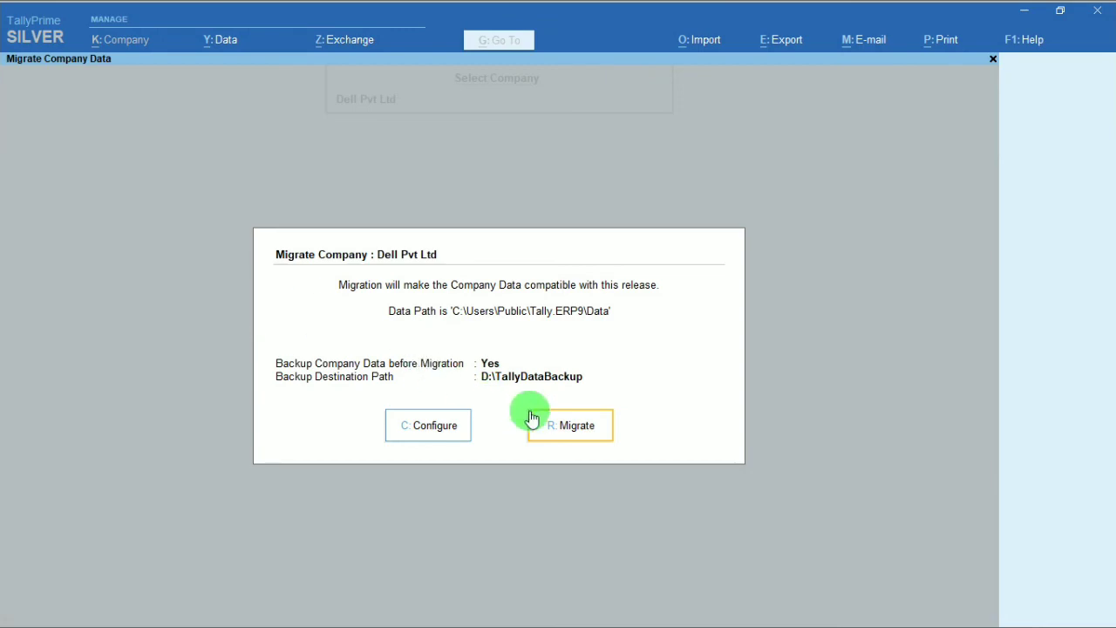
{"action": "key", "text": "Escape"}
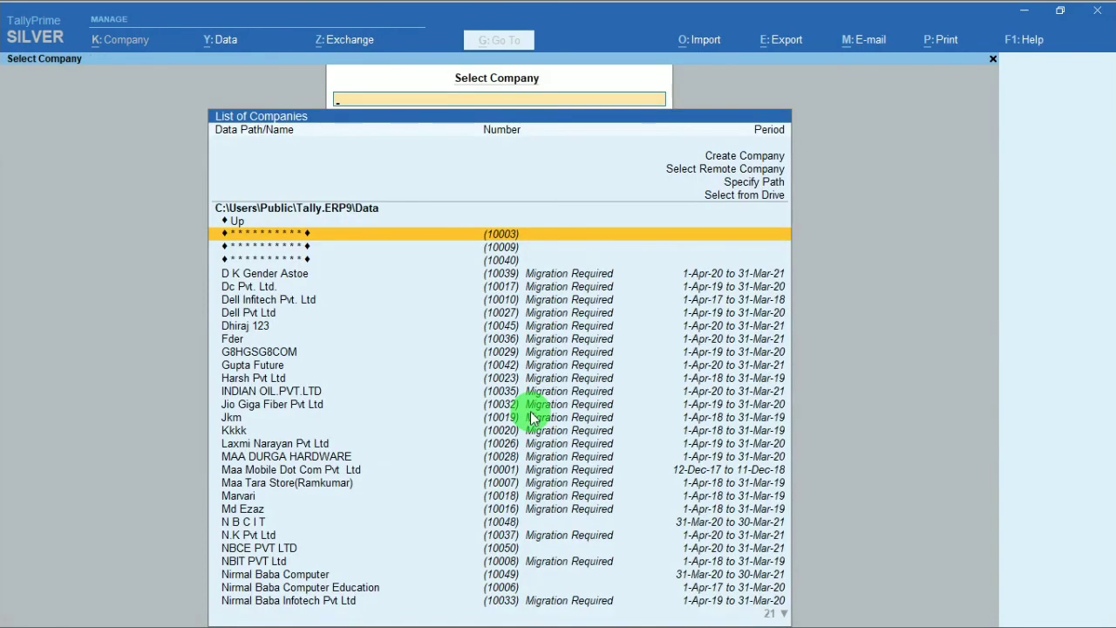
Leave the company selection and bring up the quit confirmation.
{"action": "key", "text": "Escape"}
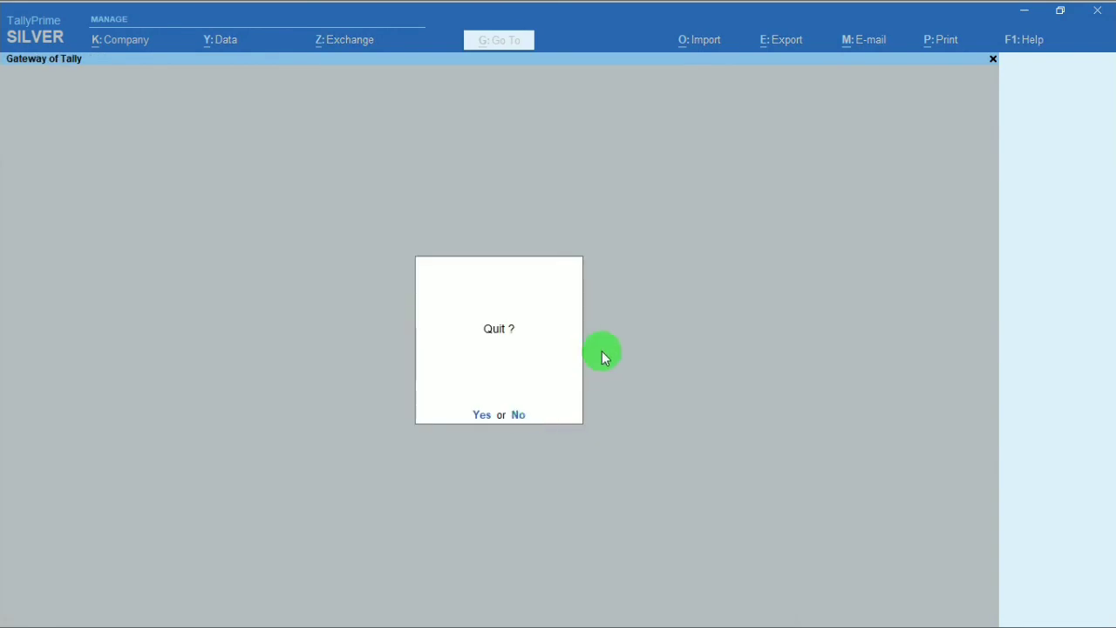